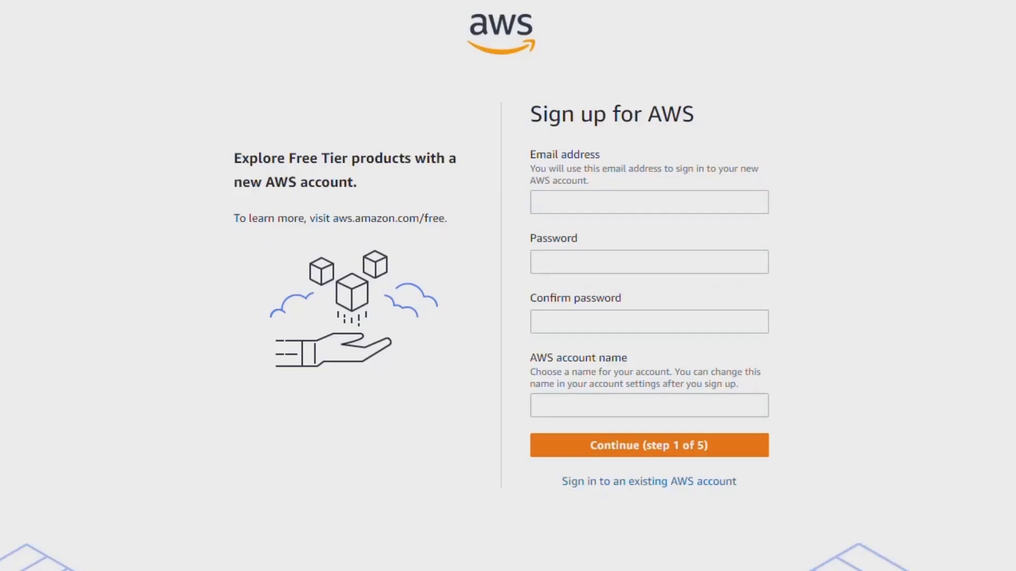
Fill in the AWS sign-up form with the email address, password, password confirmation and account name, and submit it with the security check characters
{"action": "left_click", "coordinate": [552, 203]}
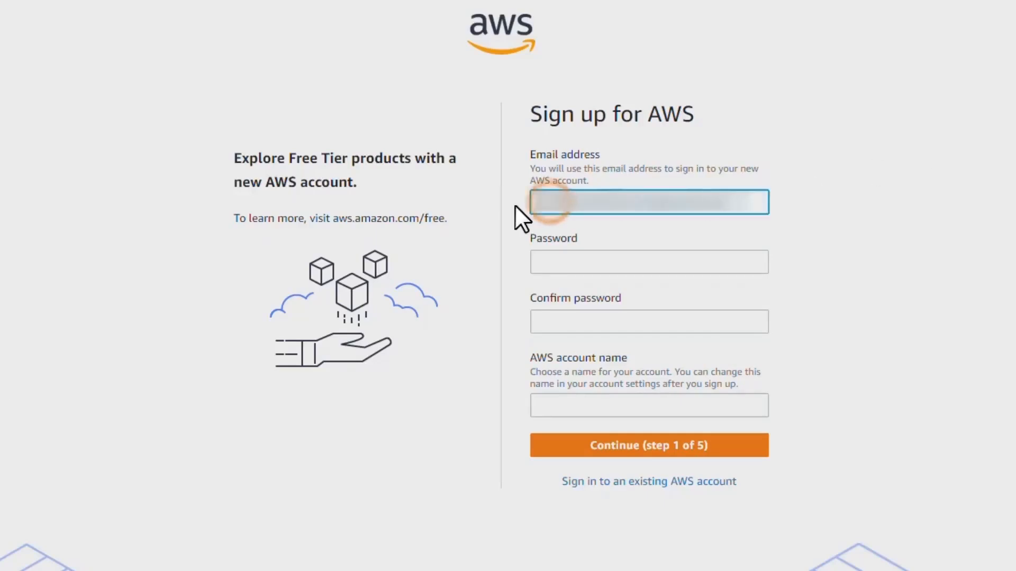
{"action": "left_click", "coordinate": [538, 259]}
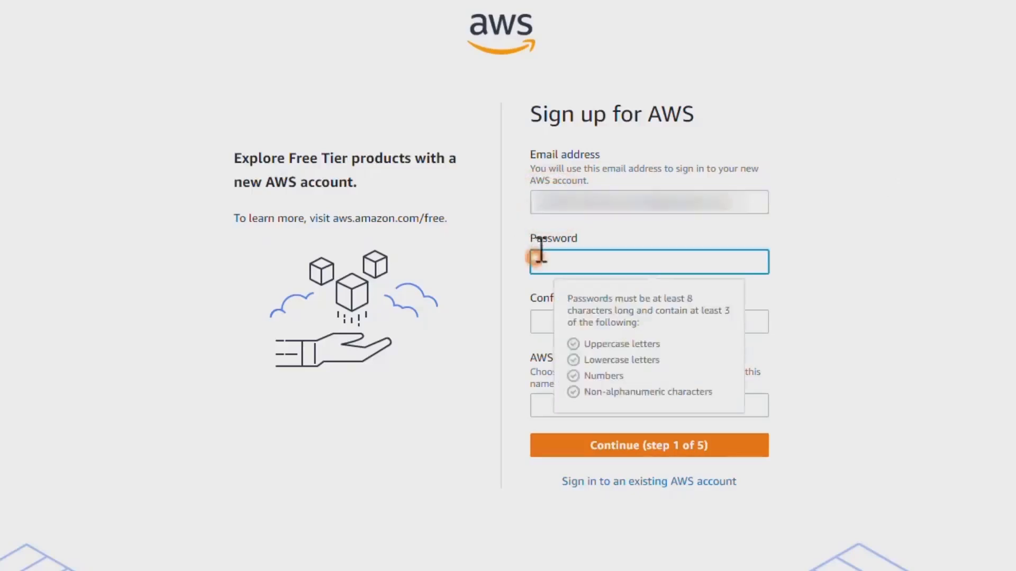
{"action": "type", "text": "A••••••••••••"}
{"action": "key", "text": "Tab"}
{"action": "type", "text": "•••••••••••••"}
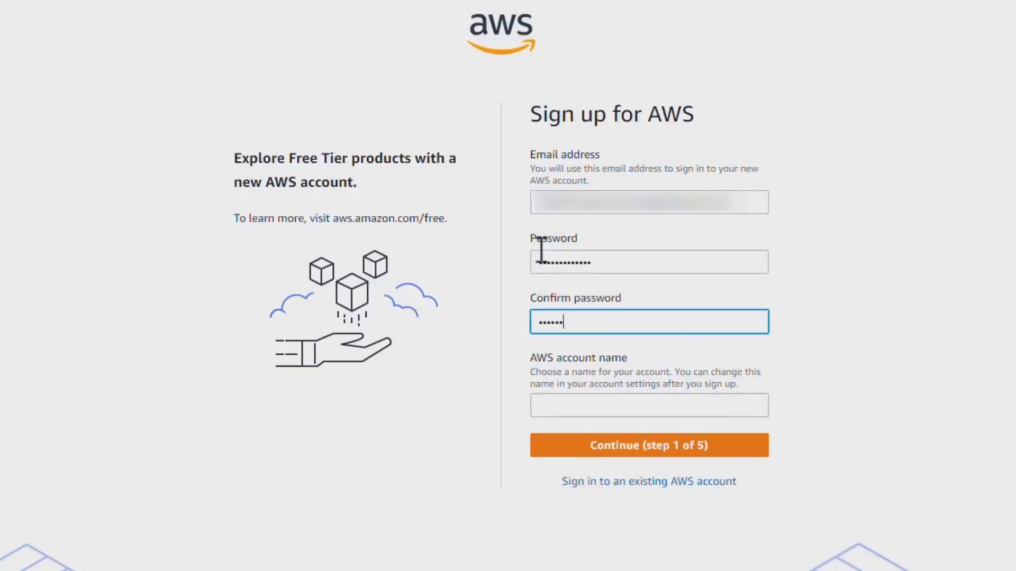
{"action": "left_click", "coordinate": [539, 405]}
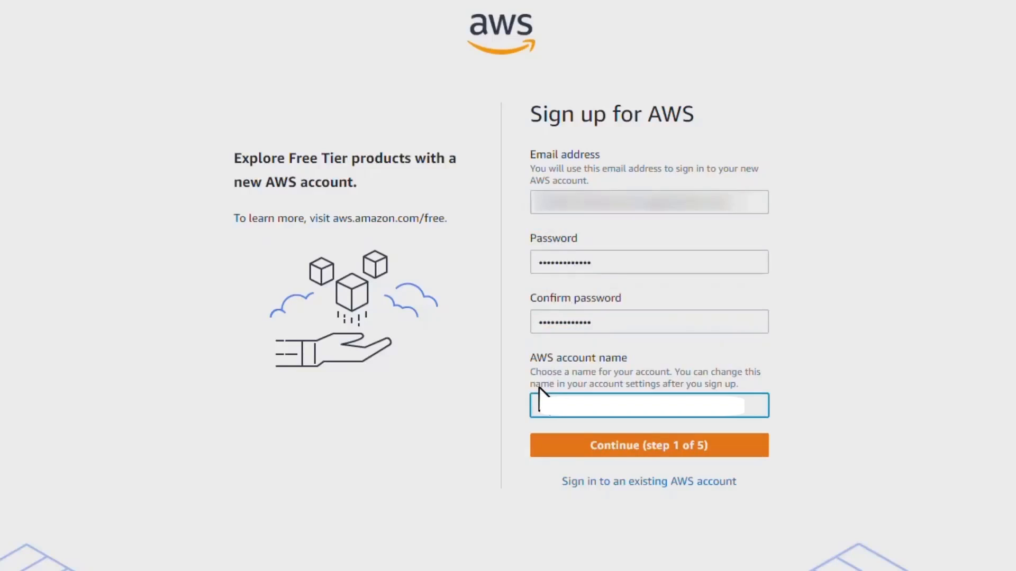
{"action": "left_click", "coordinate": [614, 447]}
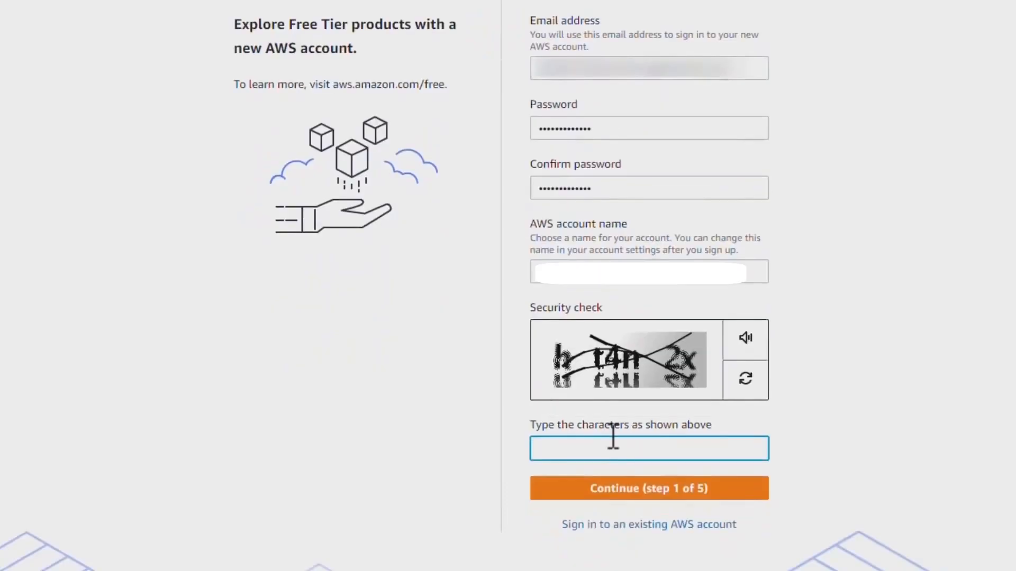
{"action": "type", "text": "ht4n2x"}
{"action": "left_click", "coordinate": [624, 490]}
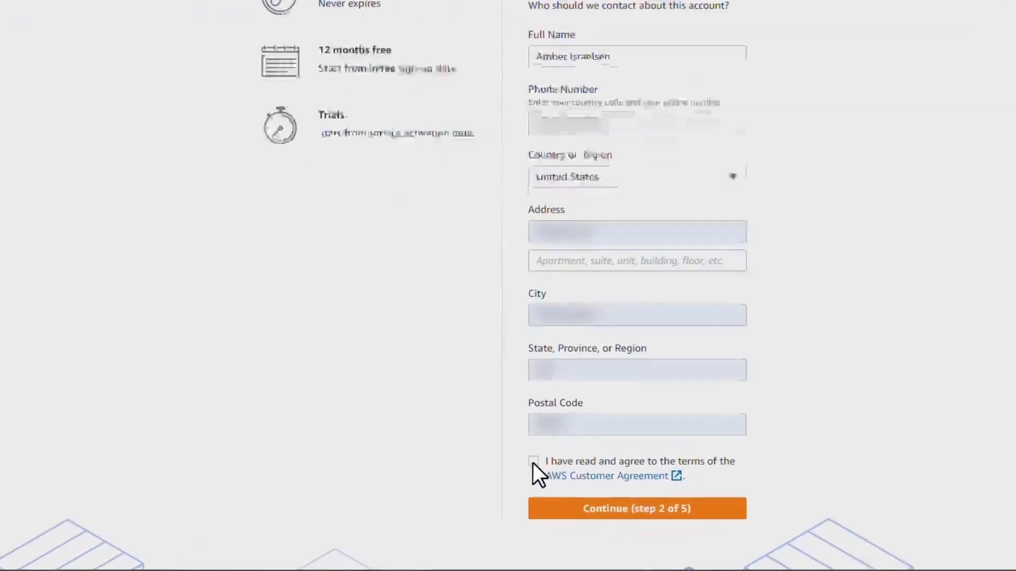
Accept the AWS Customer Agreement terms and submit the contact information
{"action": "left_click", "coordinate": [540, 431]}
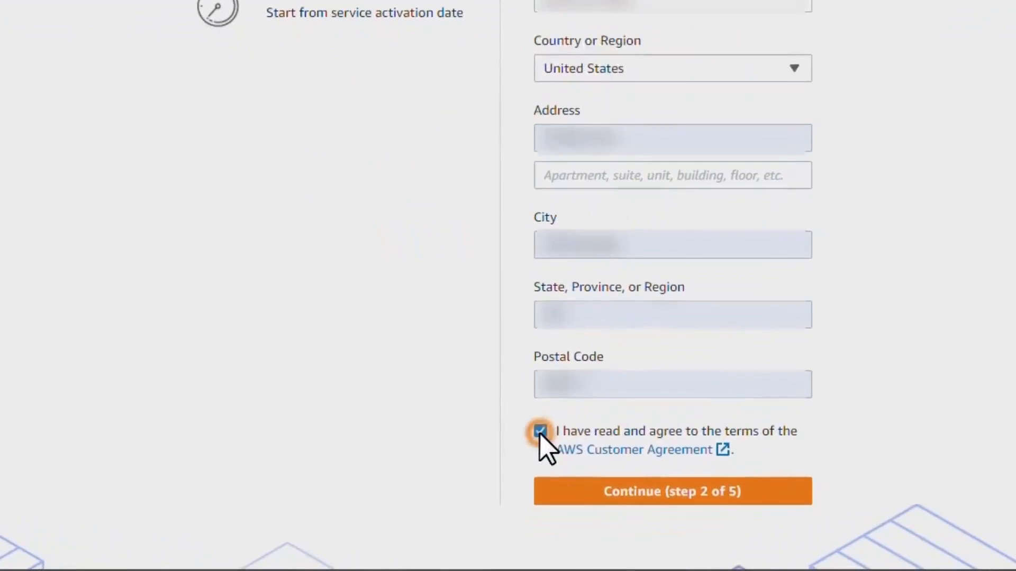
{"action": "left_click", "coordinate": [645, 502]}
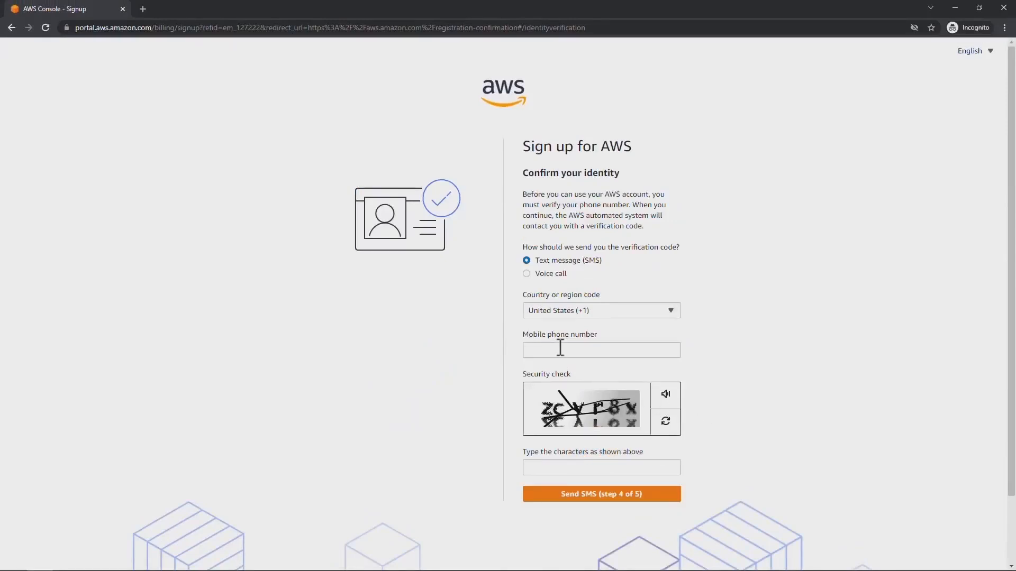
Confirm the identity by SMS, entering the mobile phone number, the security check characters and the received verification code
{"action": "left_click", "coordinate": [555, 465]}
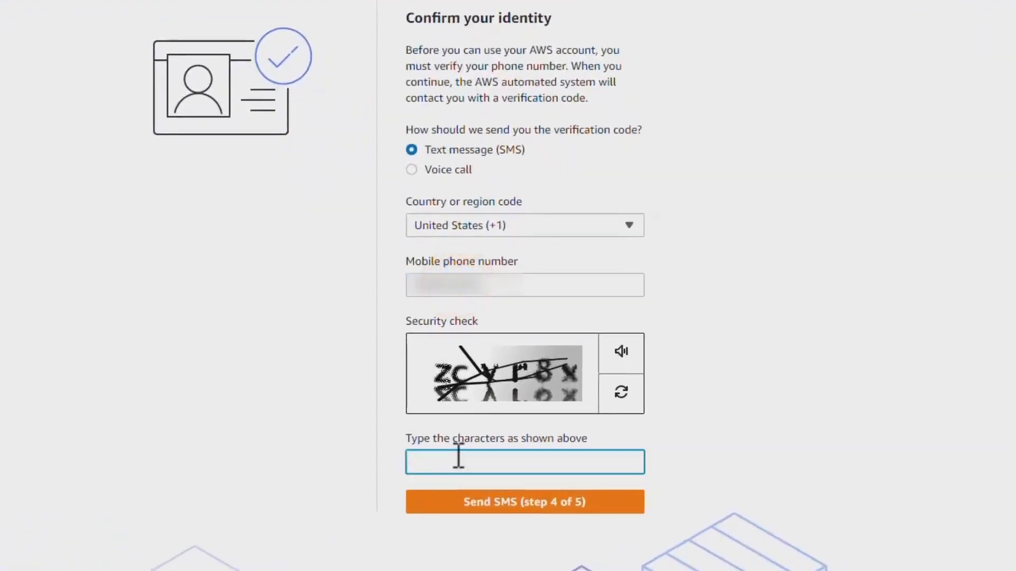
{"action": "type", "text": "zcvr8x"}
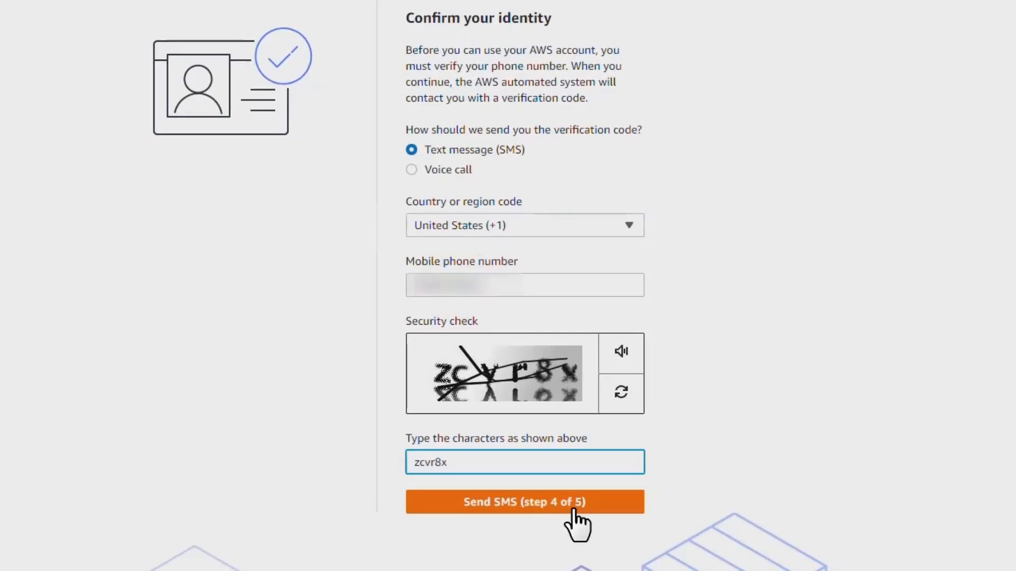
{"action": "left_click", "coordinate": [575, 509]}
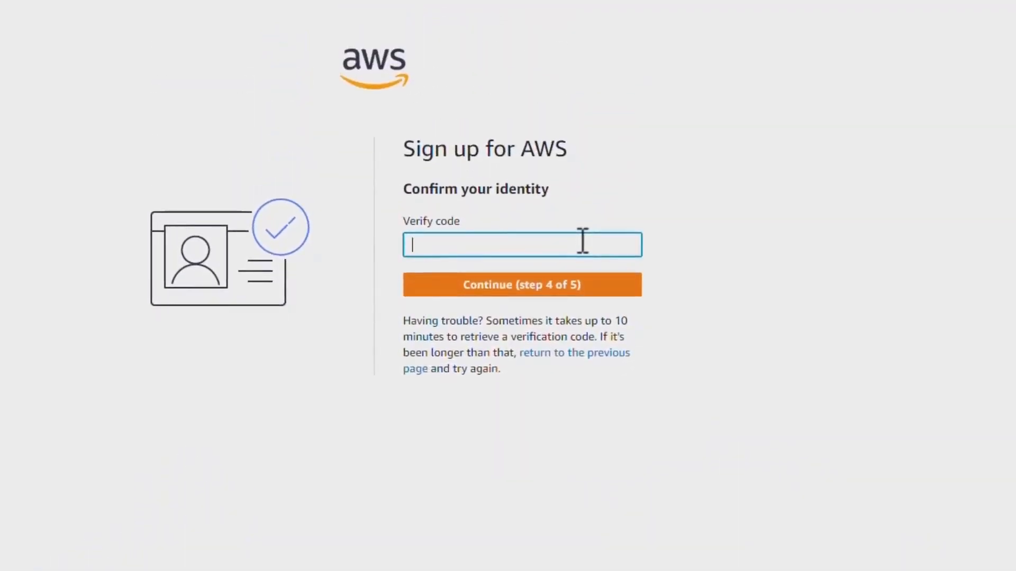
{"action": "left_click", "coordinate": [492, 286]}
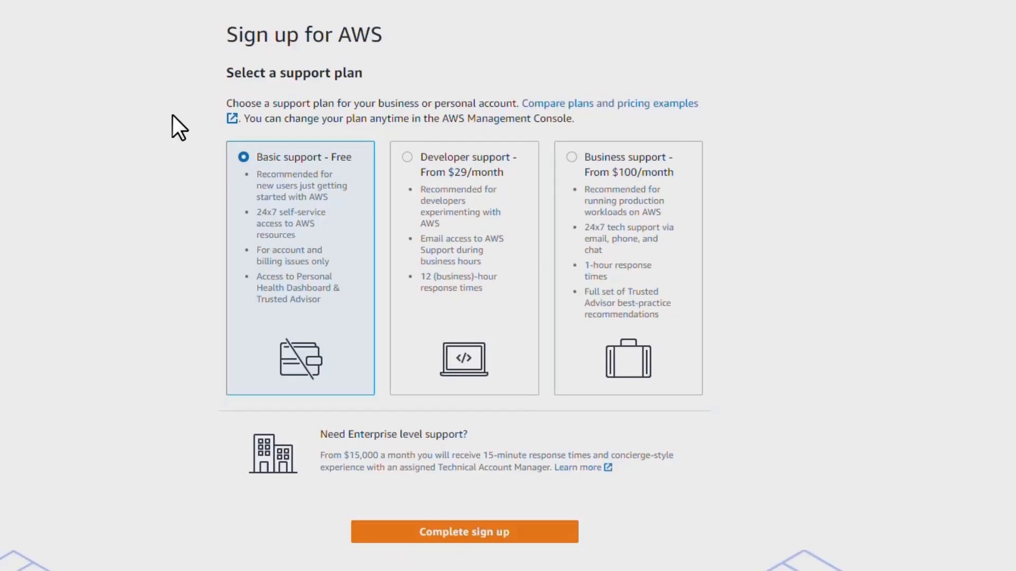
Complete the sign-up with the free Basic support plan and go to the AWS Management Console
{"action": "left_click", "coordinate": [485, 534]}
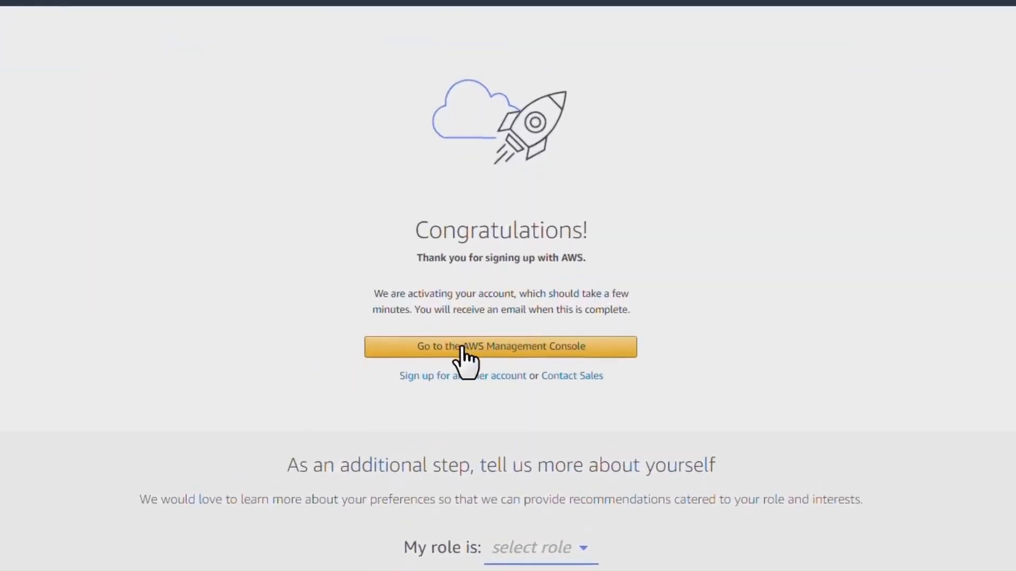
{"action": "left_click", "coordinate": [463, 354]}
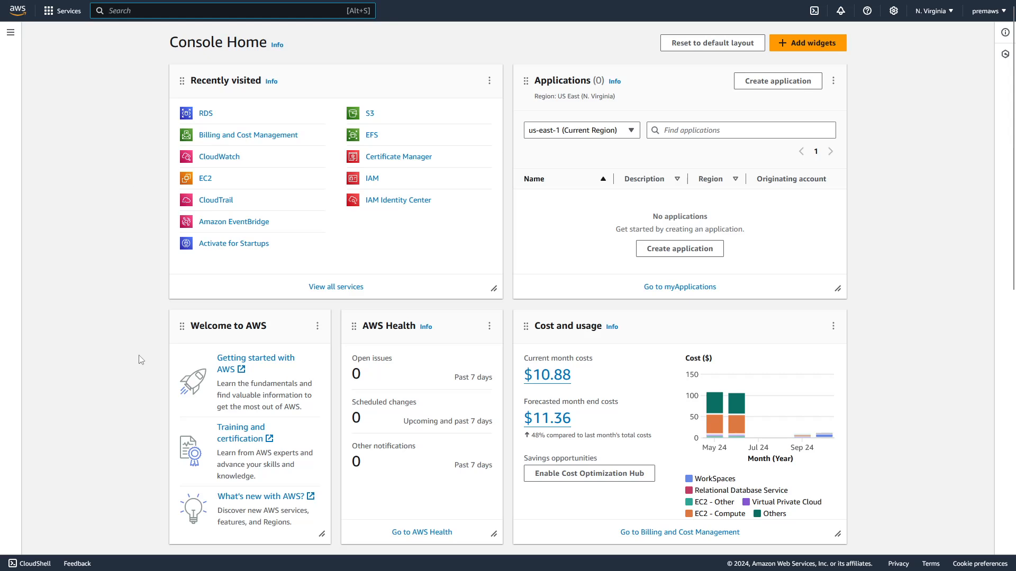
Search the console for budgets, open the Budgets feature and start creating a new budget
{"action": "type", "text": "budgets"}
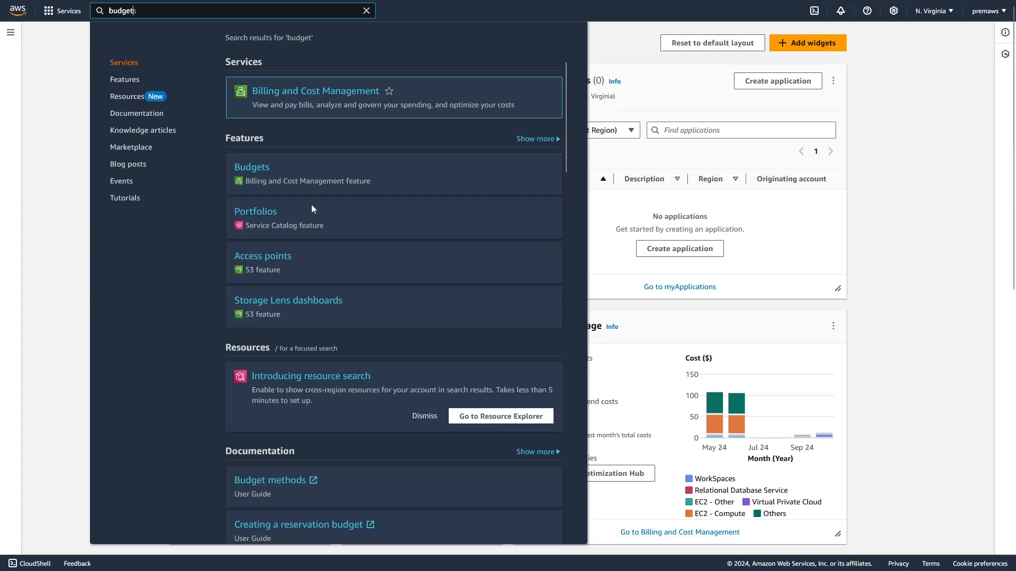
{"action": "left_click", "coordinate": [254, 167]}
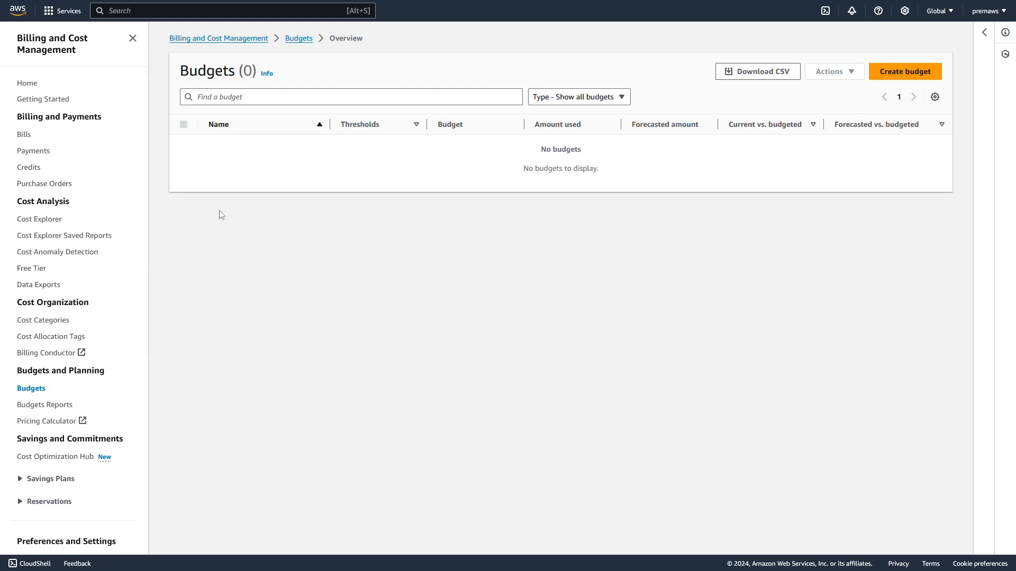
{"action": "left_click", "coordinate": [911, 74]}
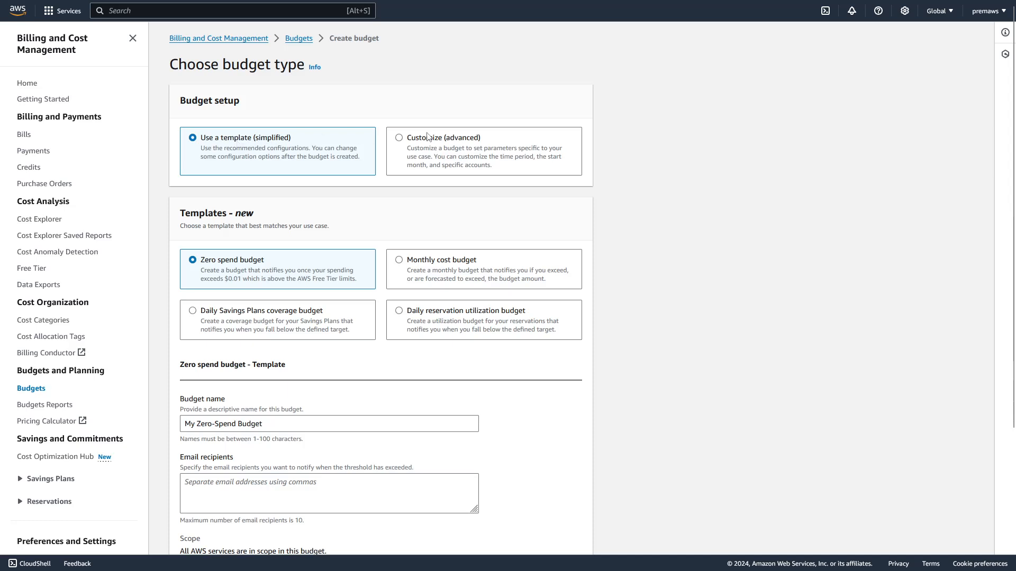
Look over the Zero spend budget template and choose the Monthly cost budget template instead
{"action": "scroll", "coordinate": [454, 146], "scroll_direction": "down", "scroll_amount": 2}
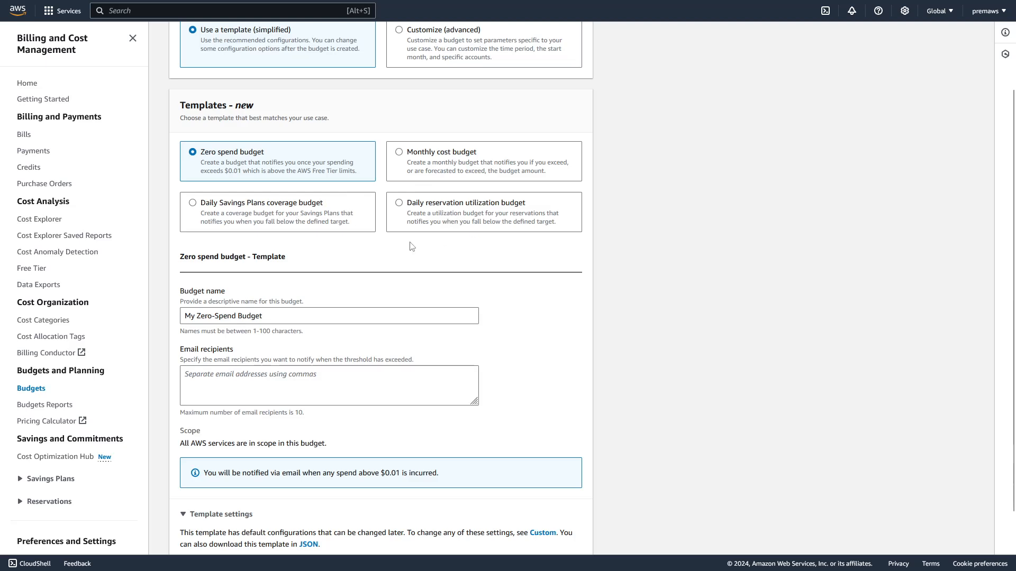
{"action": "scroll", "coordinate": [218, 260], "scroll_direction": "down", "scroll_amount": 2}
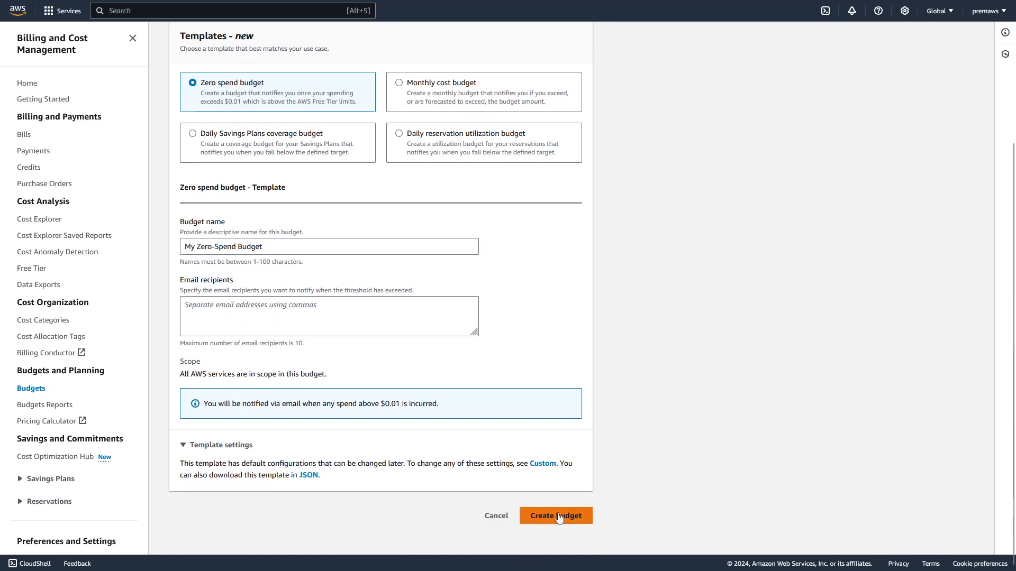
{"action": "scroll", "coordinate": [384, 236], "scroll_direction": "up", "scroll_amount": 4}
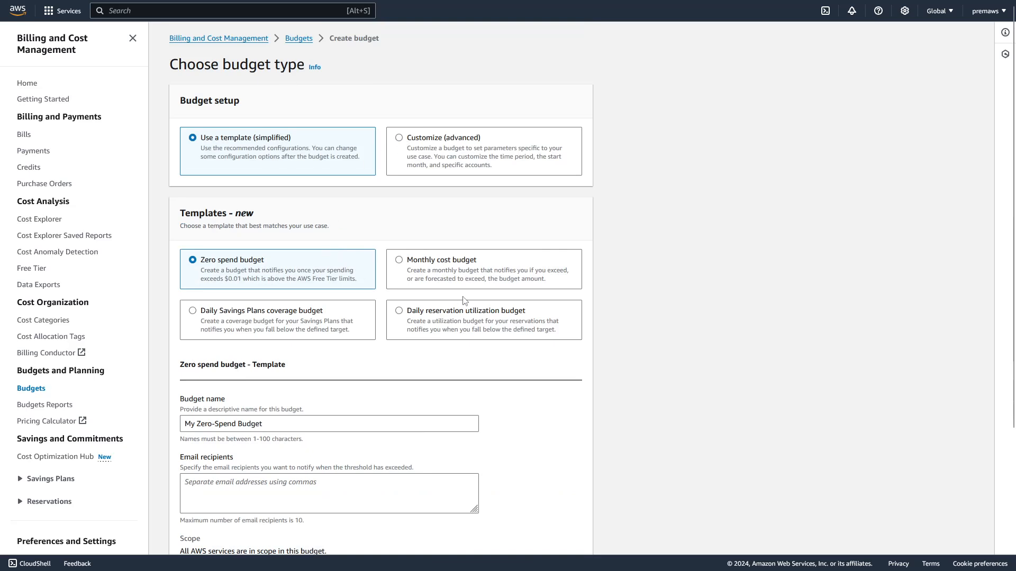
{"action": "left_click", "coordinate": [400, 261]}
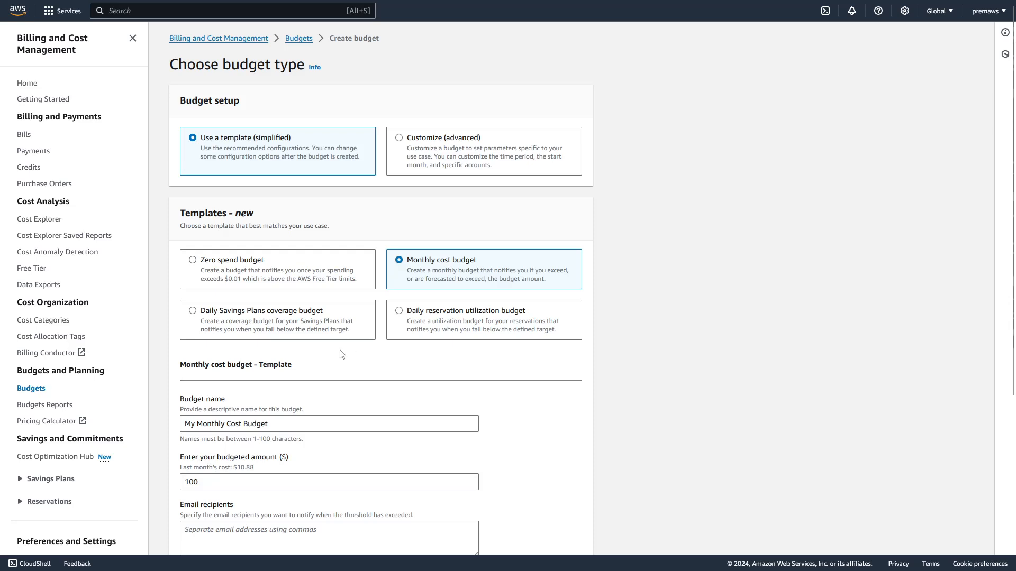
{"action": "scroll", "coordinate": [341, 354], "scroll_direction": "down", "scroll_amount": 3}
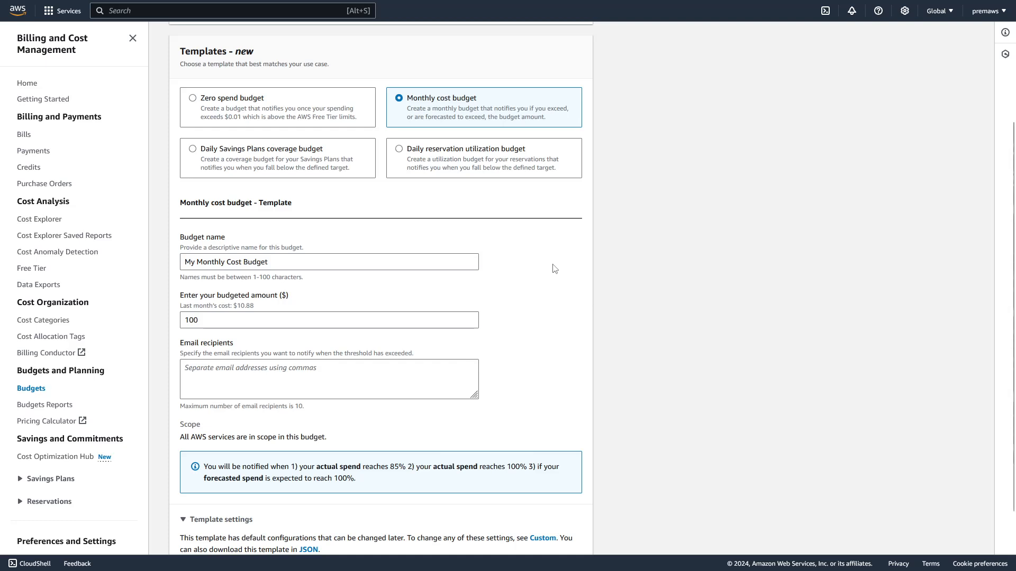
Set the budgeted amount to $10 and enter the email recipient for the budget notifications
{"action": "left_click", "coordinate": [201, 321]}
{"action": "key", "text": "ctrl+a"}
{"action": "type", "text": "10"}
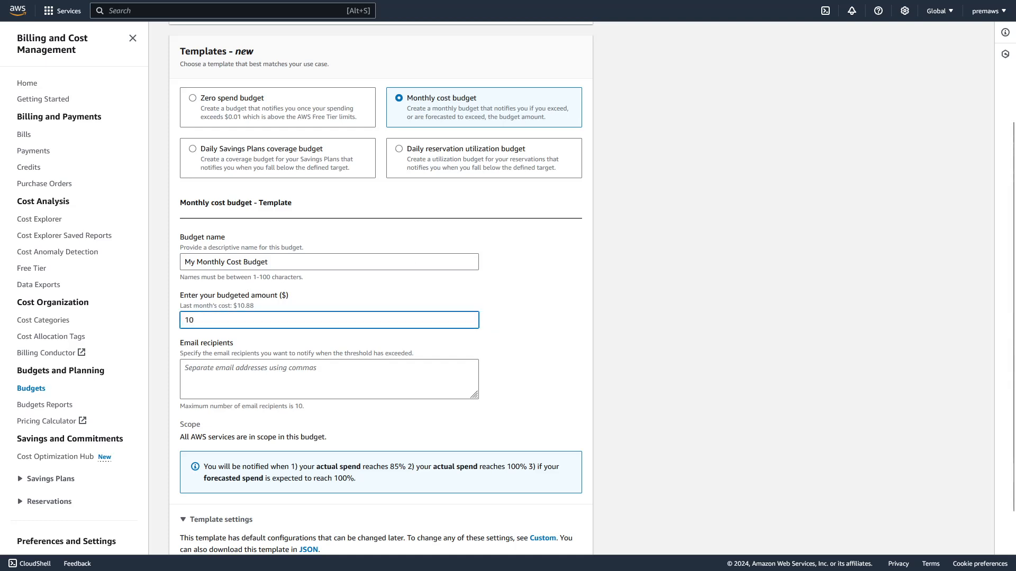
{"action": "left_click", "coordinate": [240, 373]}
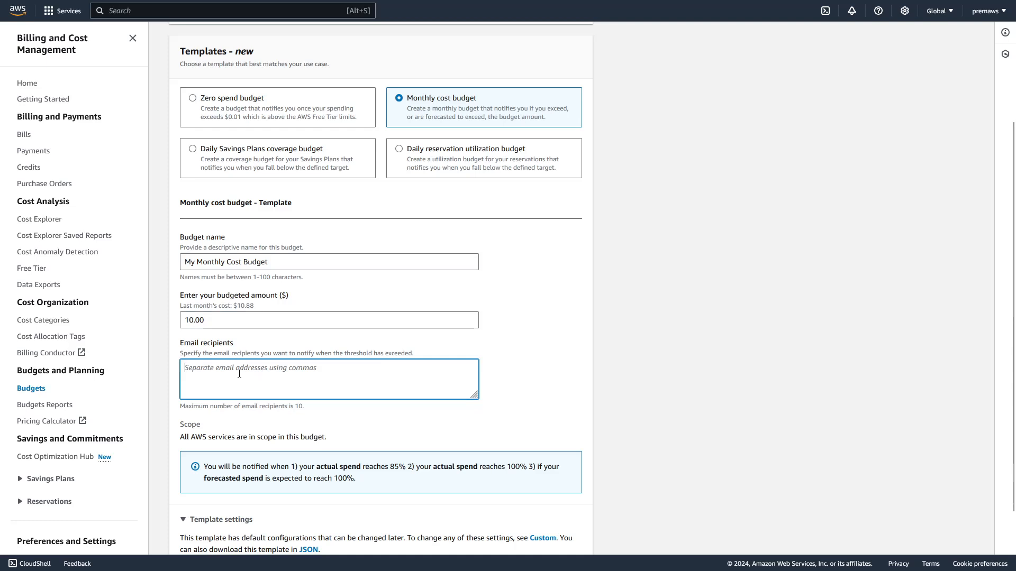
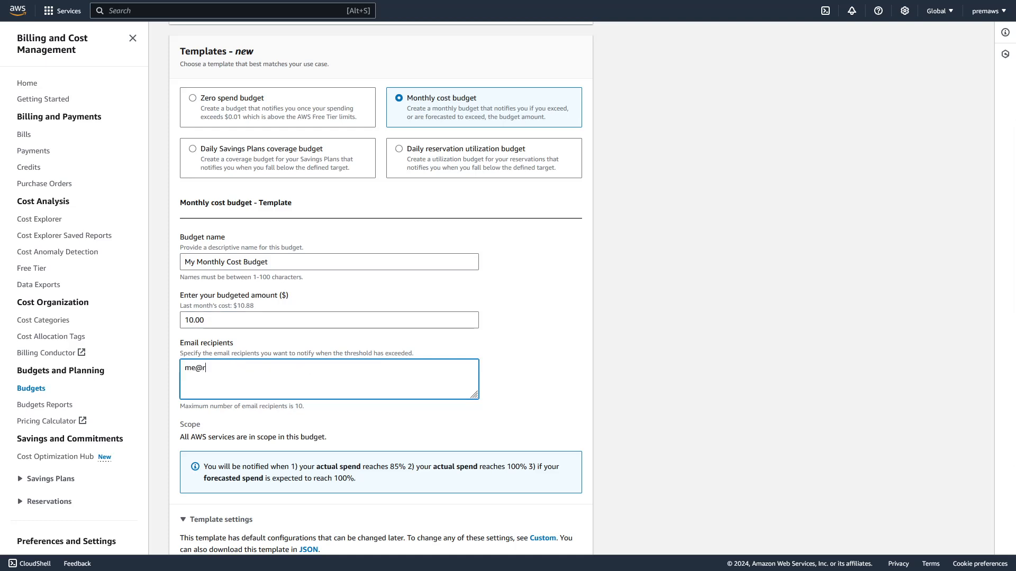
{"action": "key", "text": "Tab"}
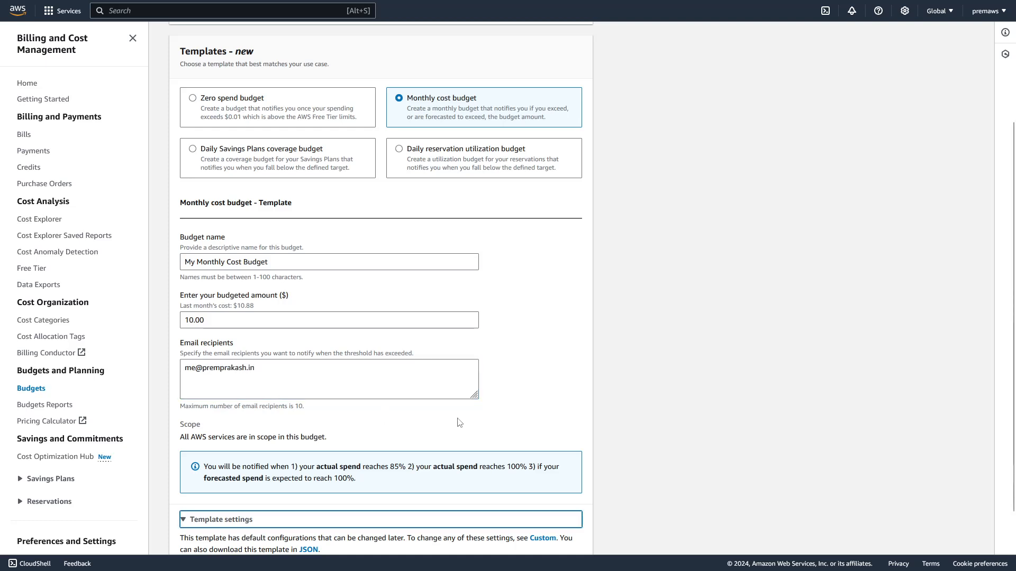
Examine the template settings and the downloaded budget.json in Notepad++, and close the file's window
{"action": "scroll", "coordinate": [458, 422], "scroll_direction": "down", "scroll_amount": 2}
{"action": "left_click", "coordinate": [183, 445]}
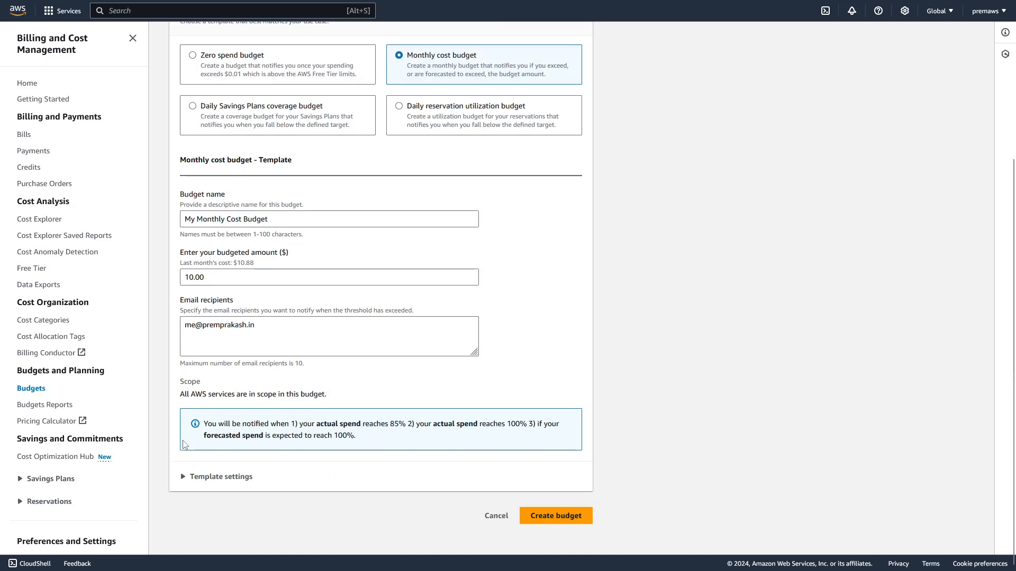
{"action": "left_click", "coordinate": [183, 477]}
{"action": "scroll", "coordinate": [238, 479], "scroll_direction": "down", "scroll_amount": 1}
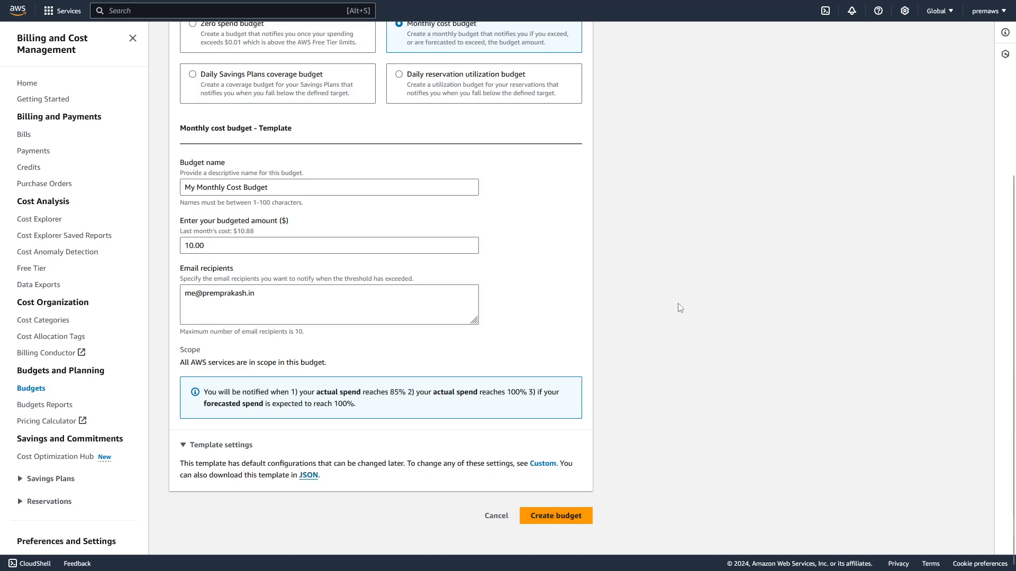
{"action": "key", "text": "F11"}
{"action": "left_click_drag", "start_coordinate": [927, 114], "coordinate": [410, 57]}
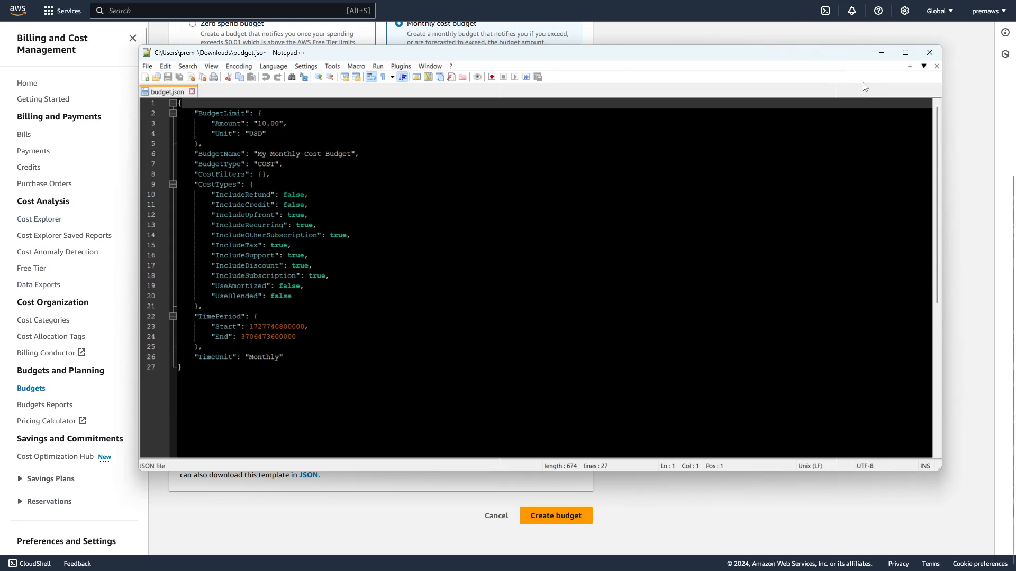
{"action": "left_click", "coordinate": [930, 53]}
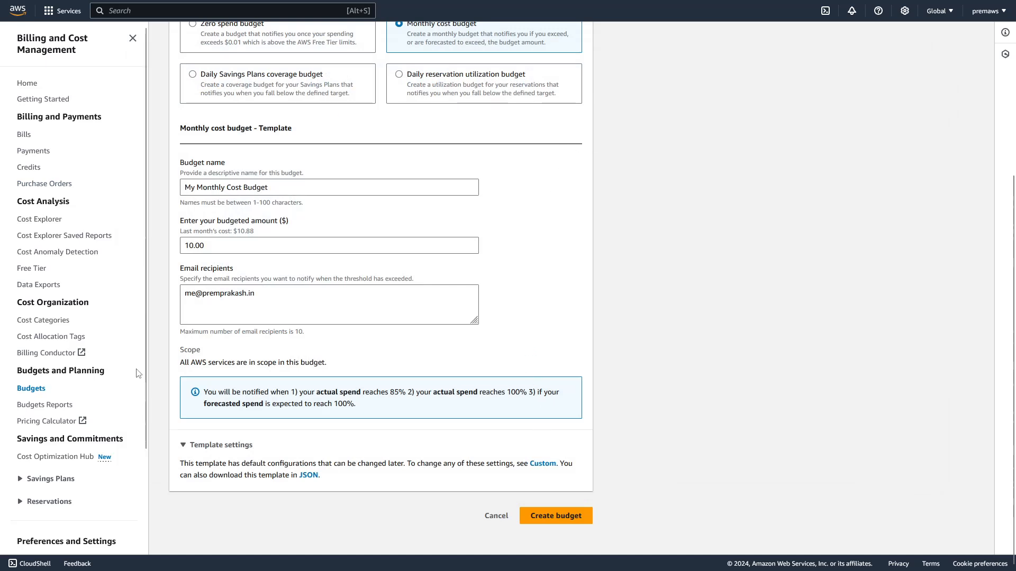
Create My Monthly Cost Budget and open its details to review the budget history and monthly costs
{"action": "left_click", "coordinate": [557, 521]}
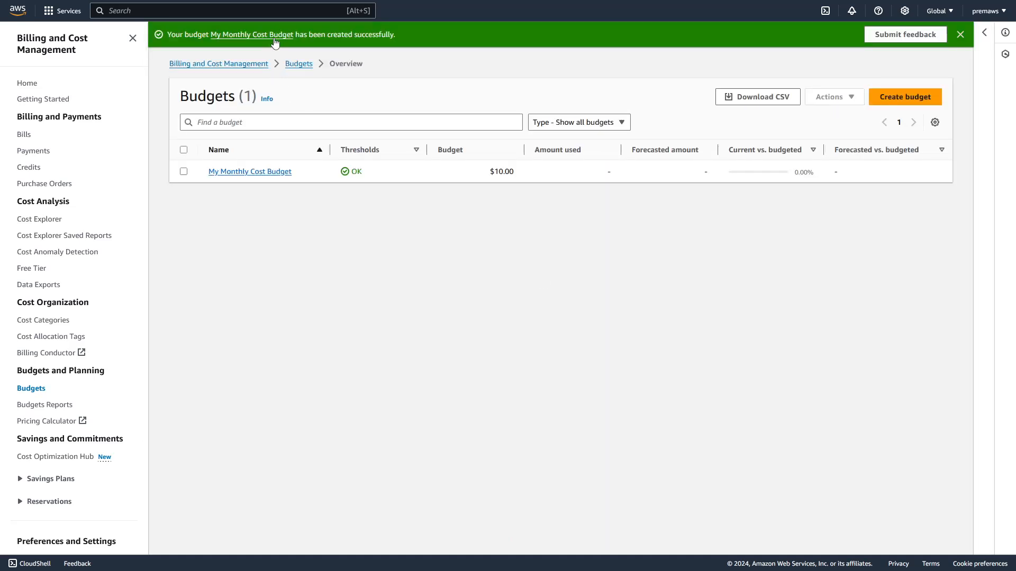
{"action": "left_click", "coordinate": [256, 174]}
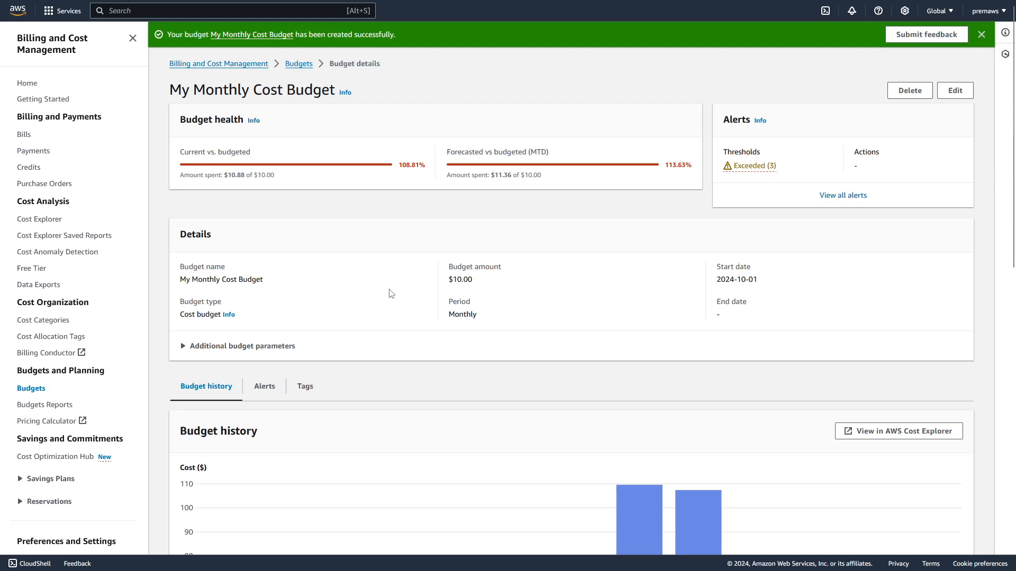
{"action": "scroll", "coordinate": [391, 294], "scroll_direction": "down", "scroll_amount": 6}
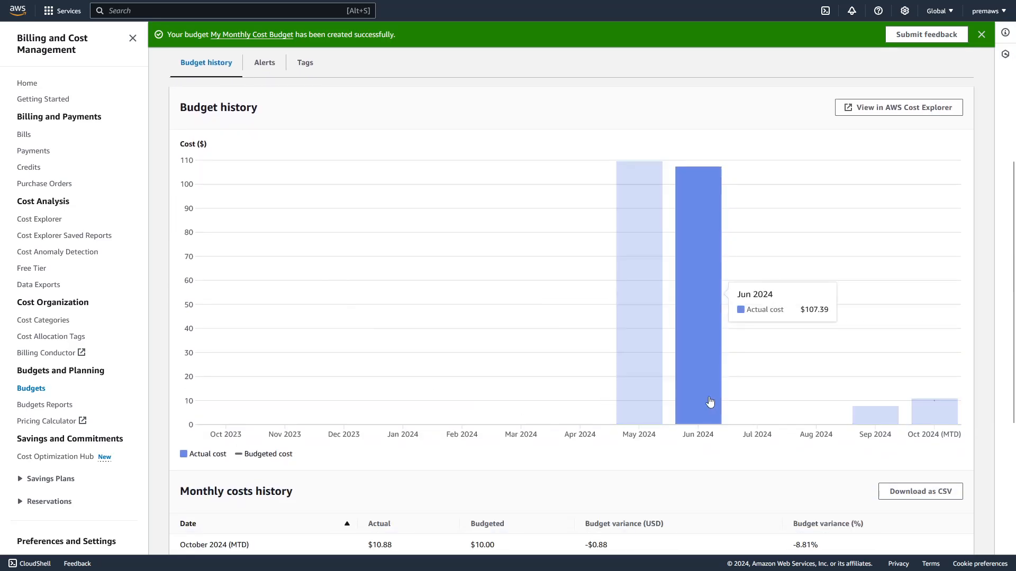
{"action": "scroll", "coordinate": [213, 444], "scroll_direction": "down", "scroll_amount": 4}
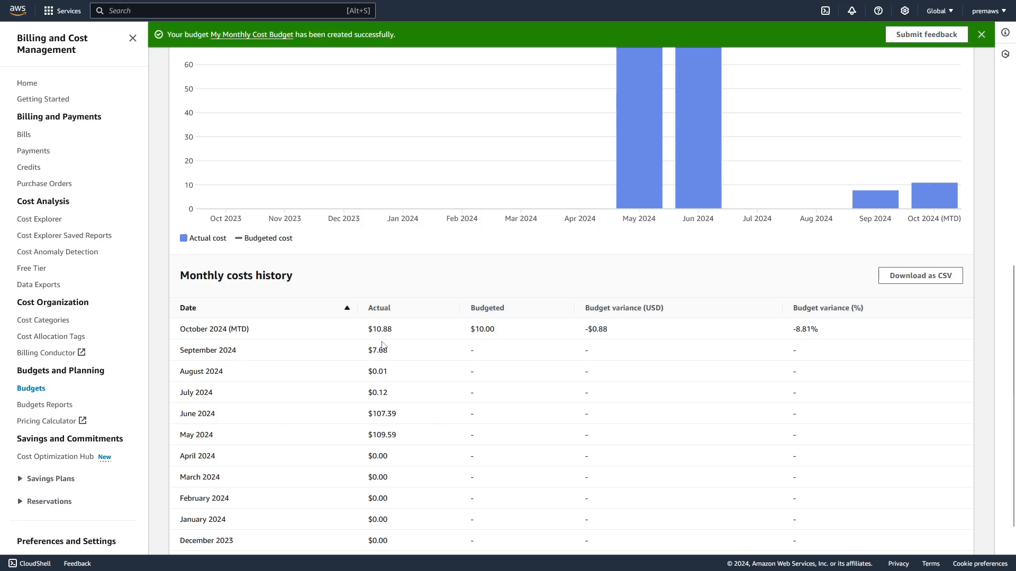
{"action": "scroll", "coordinate": [385, 346], "scroll_direction": "down", "scroll_amount": 2}
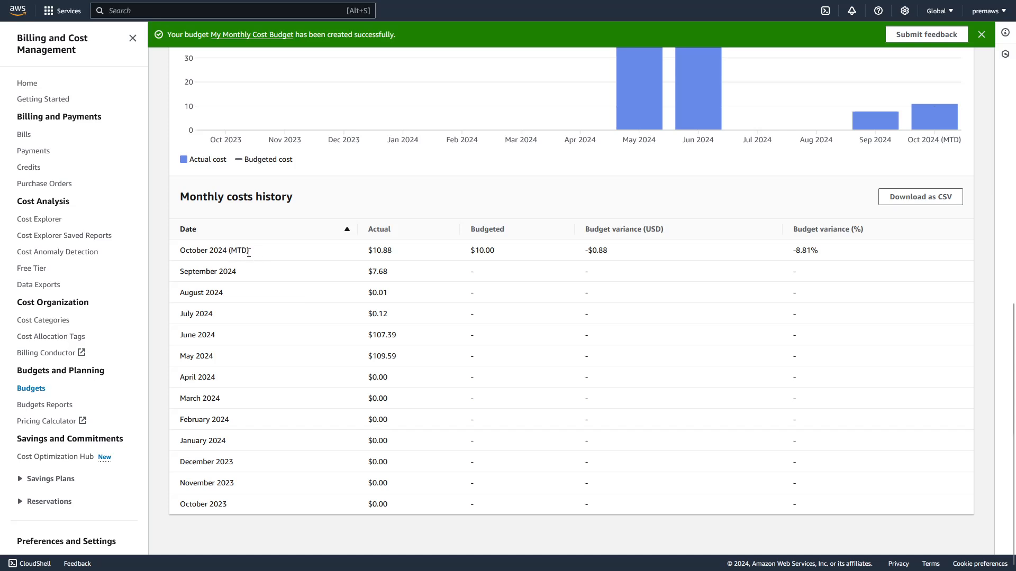
Return to the budgets overview, delete My Monthly Cost Budget and dismiss the notification
{"action": "left_click", "coordinate": [981, 35]}
{"action": "scroll", "coordinate": [391, 318], "scroll_direction": "up", "scroll_amount": 11}
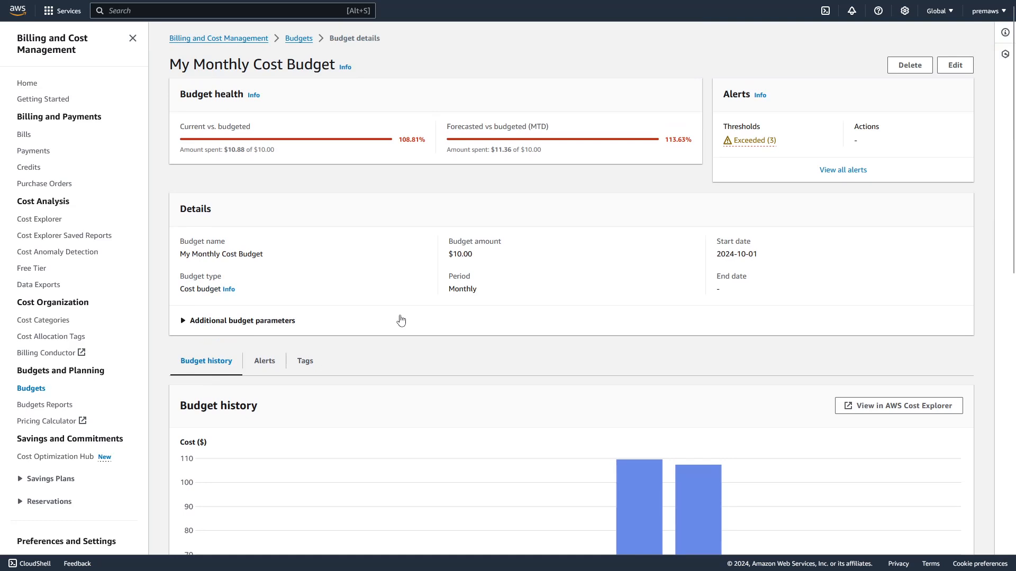
{"action": "left_click", "coordinate": [299, 40]}
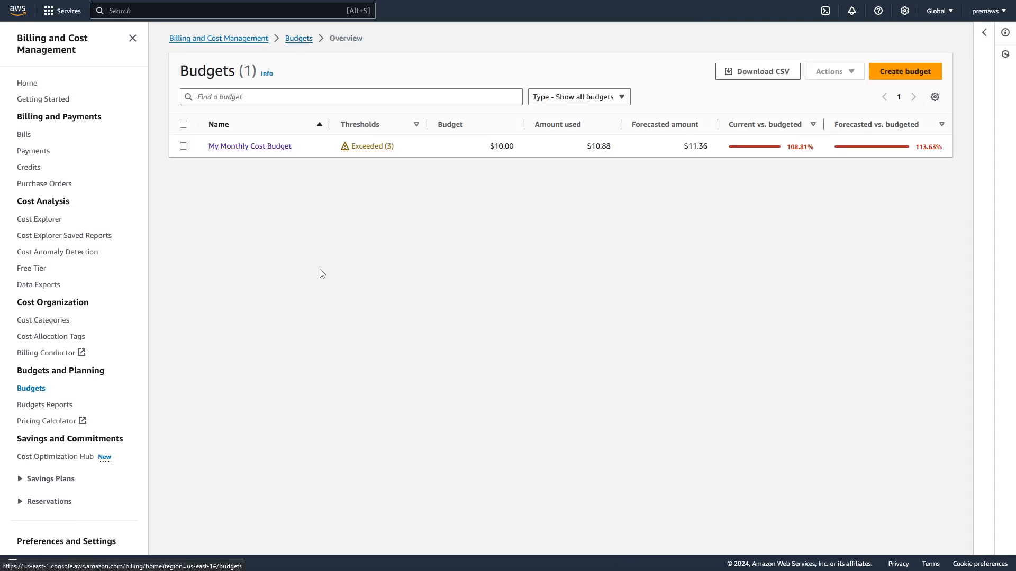
{"action": "left_click", "coordinate": [183, 146]}
{"action": "left_click", "coordinate": [515, 71]}
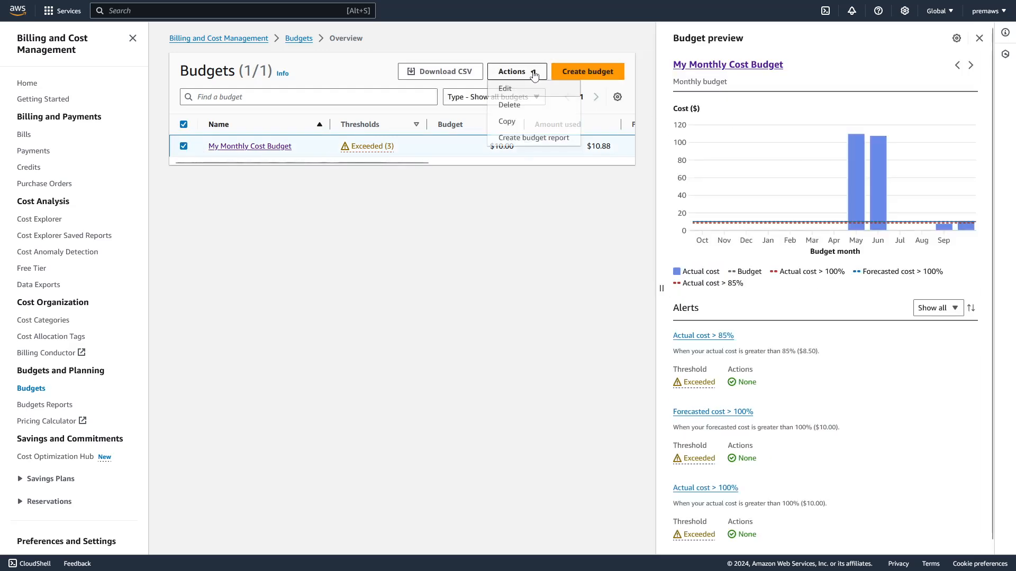
{"action": "left_click", "coordinate": [519, 110]}
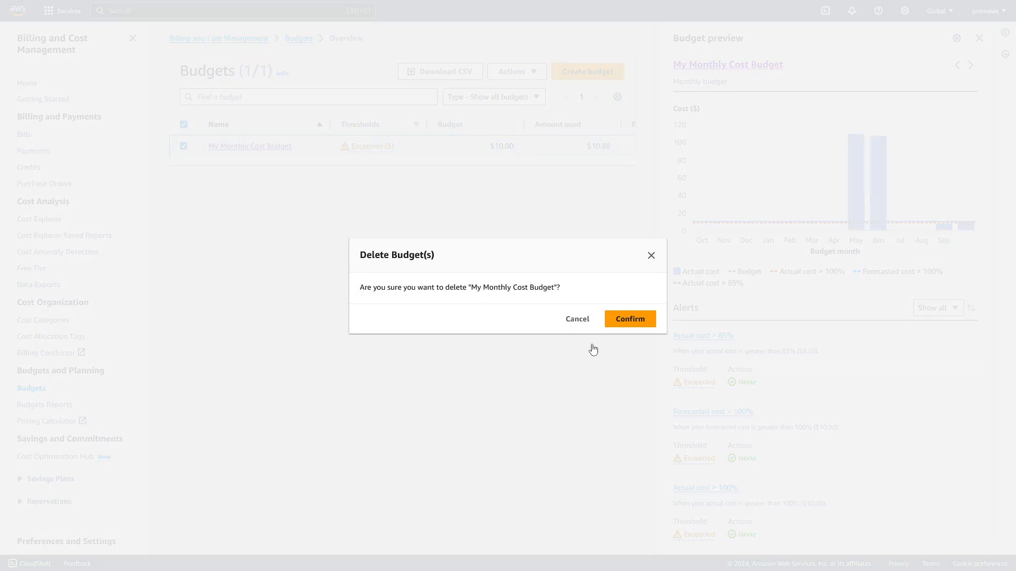
{"action": "left_click", "coordinate": [630, 320]}
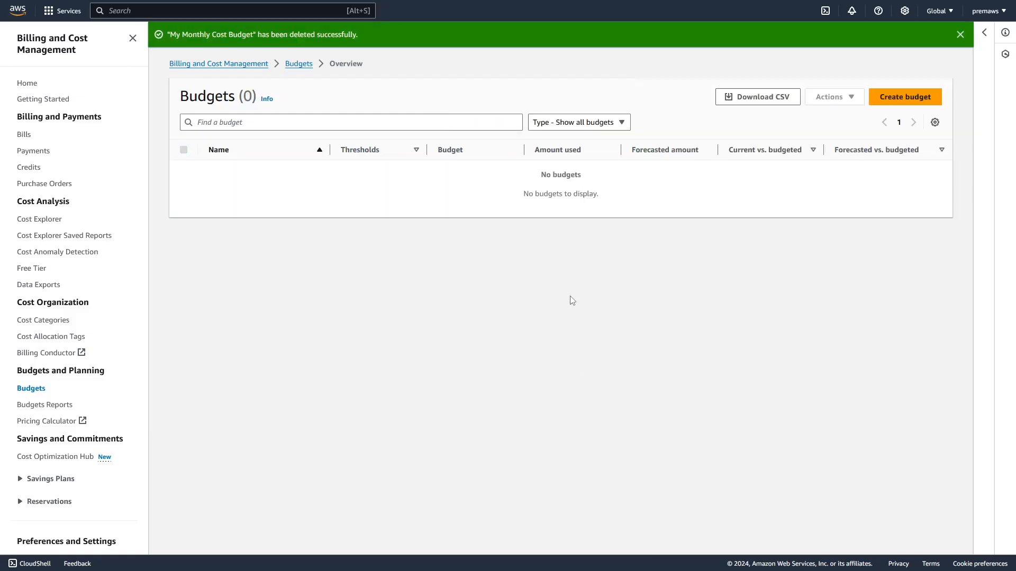
{"action": "left_click", "coordinate": [960, 35]}
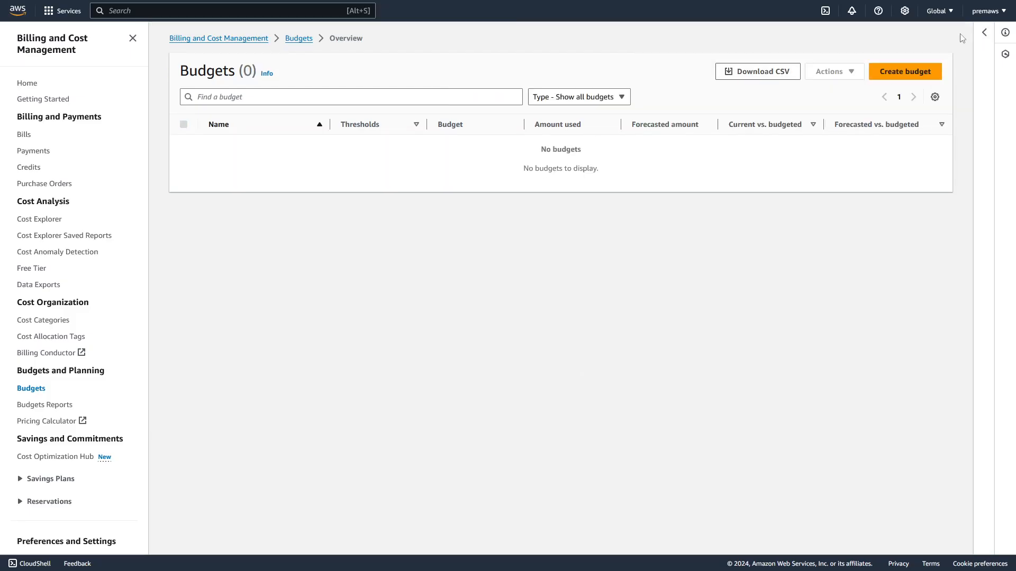
Start a new budget with the Customize (advanced) setup, look over the budget types and continue with Usage budget
{"action": "left_click", "coordinate": [902, 72]}
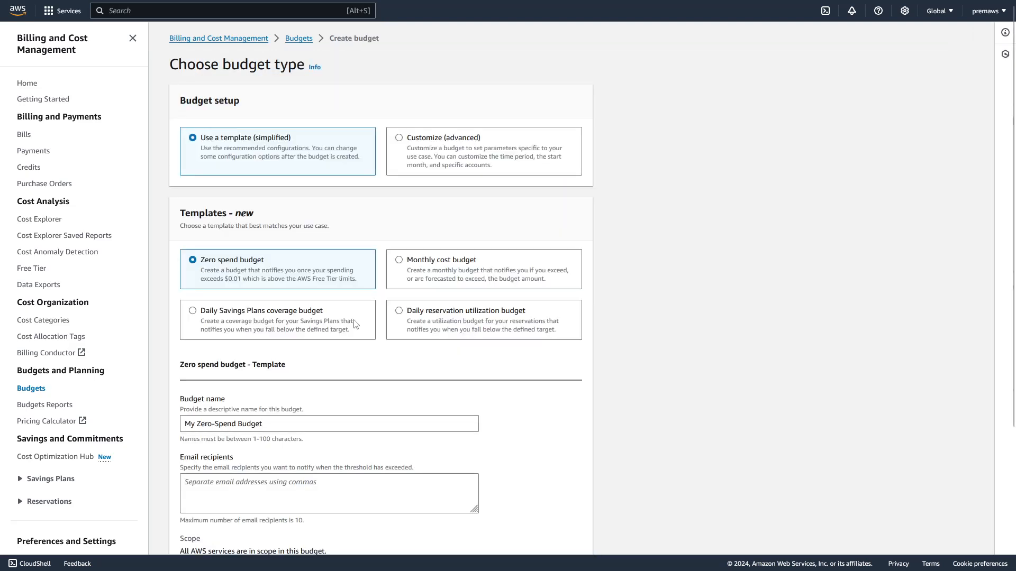
{"action": "left_click", "coordinate": [400, 139]}
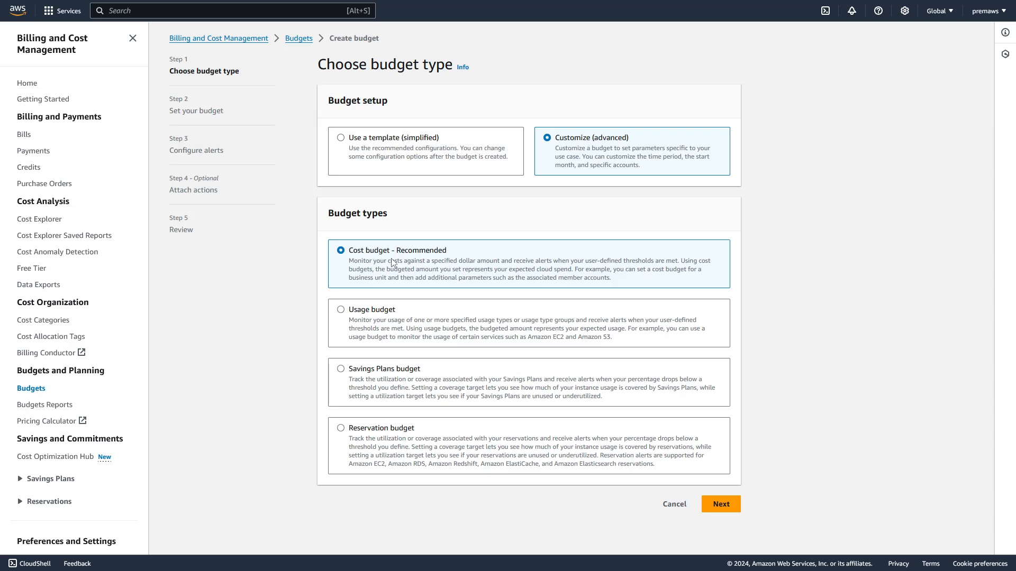
{"action": "left_click", "coordinate": [342, 311]}
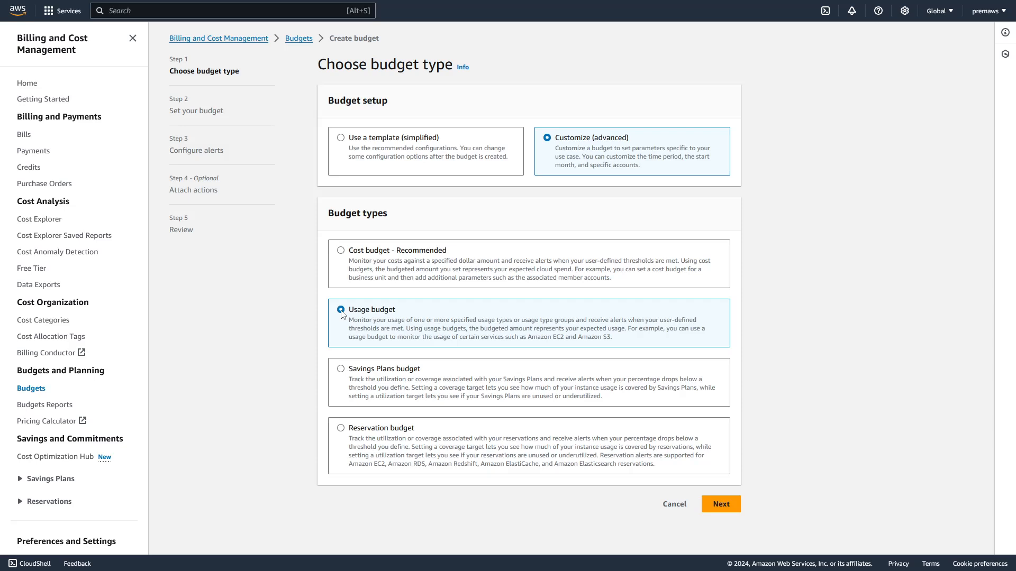
{"action": "left_click", "coordinate": [435, 390]}
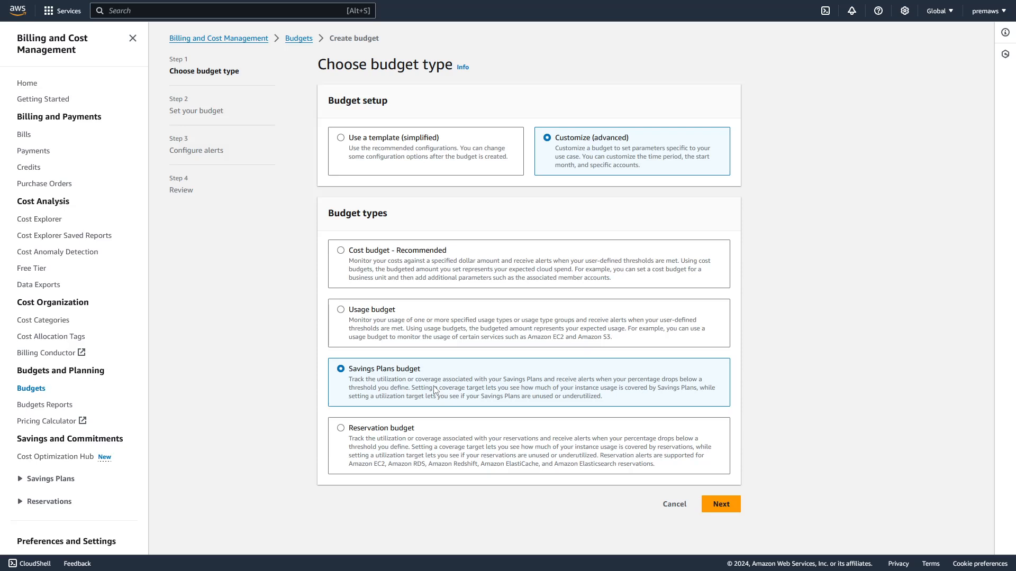
{"action": "left_click", "coordinate": [345, 433]}
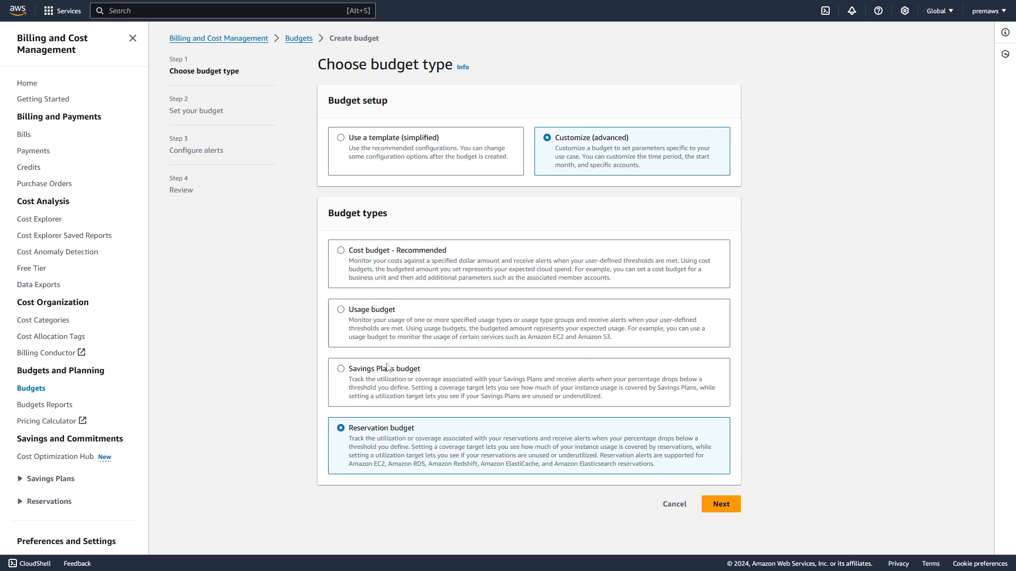
{"action": "left_click", "coordinate": [340, 311]}
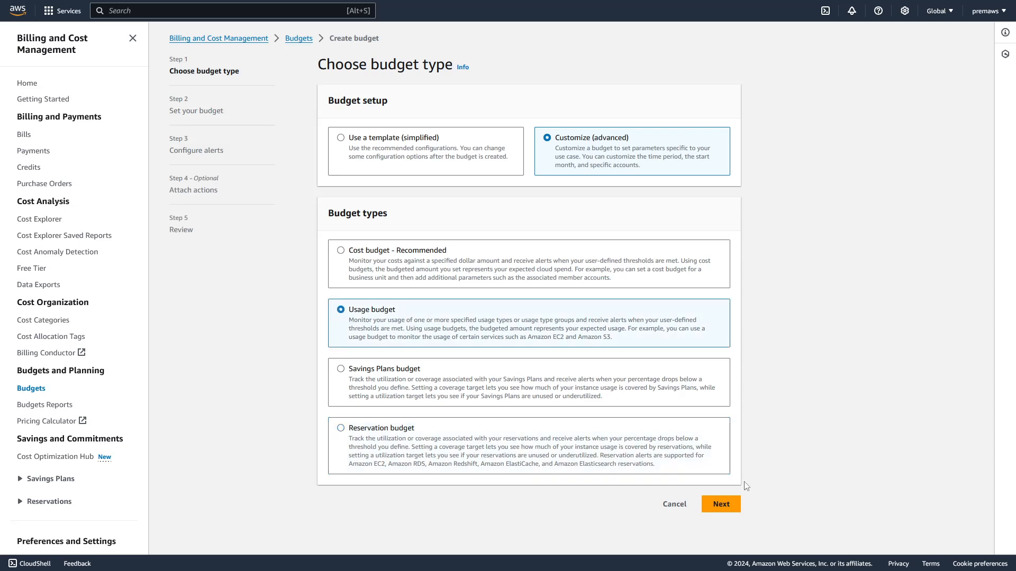
{"action": "left_click", "coordinate": [721, 505]}
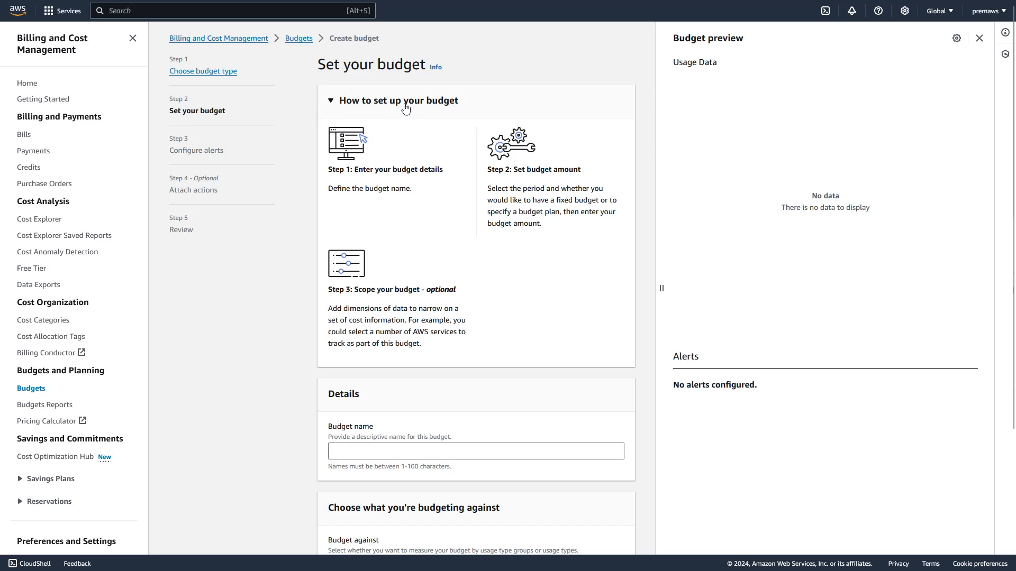
Name the usage budget "My Usage Budget - 01"
{"action": "scroll", "coordinate": [486, 226], "scroll_direction": "down", "scroll_amount": 3}
{"action": "left_click", "coordinate": [351, 289]}
{"action": "scroll", "coordinate": [529, 370], "scroll_direction": "down", "scroll_amount": 1}
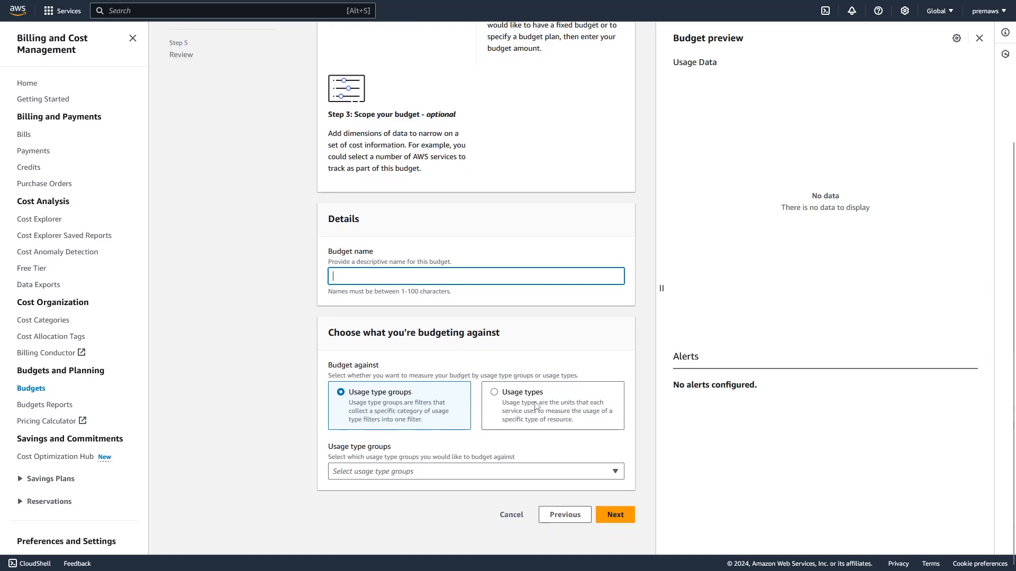
{"action": "scroll", "coordinate": [427, 293], "scroll_direction": "up", "scroll_amount": 1}
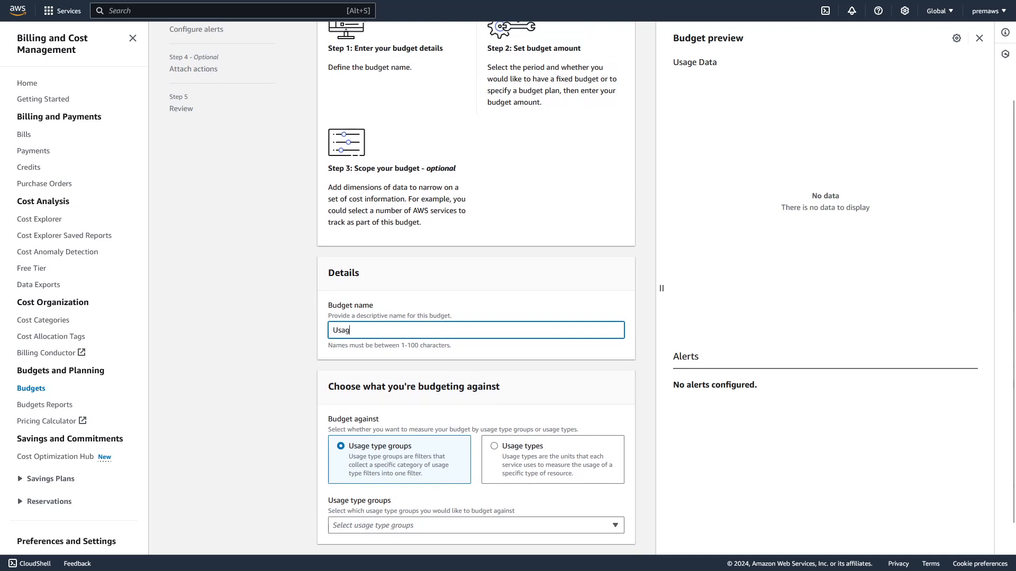
{"action": "type", "text": "Bud"}
{"action": "key", "text": "BackSpace"}
{"action": "key", "text": "BackSpace"}
{"action": "key", "text": "BackSpace"}
{"action": "key", "text": "BackSpace"}
{"action": "key", "text": "BackSpace"}
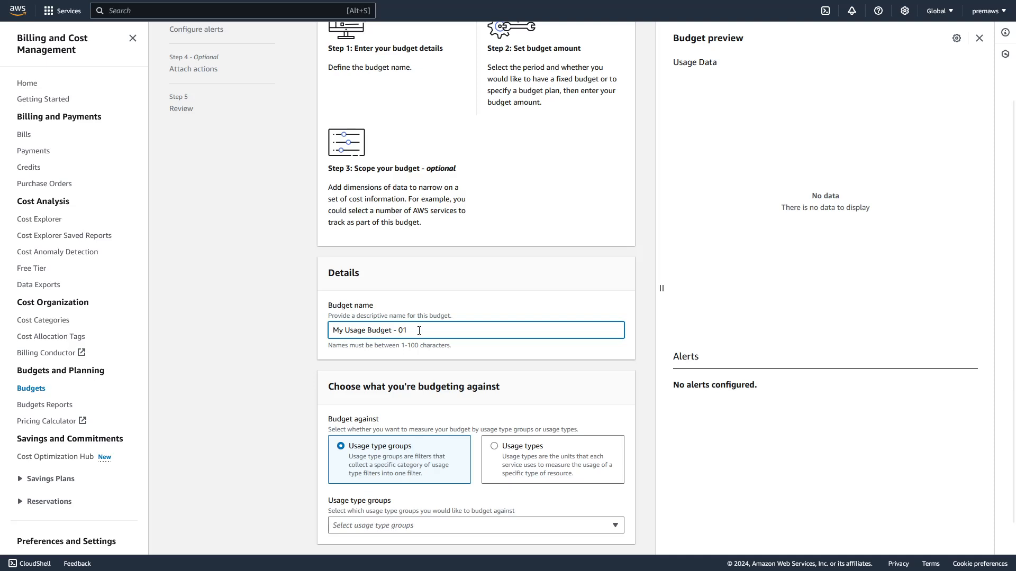
Look through the available usage type groups for EC2, RDS and S3, and close the list without choosing one
{"action": "scroll", "coordinate": [416, 329], "scroll_direction": "down", "scroll_amount": 1}
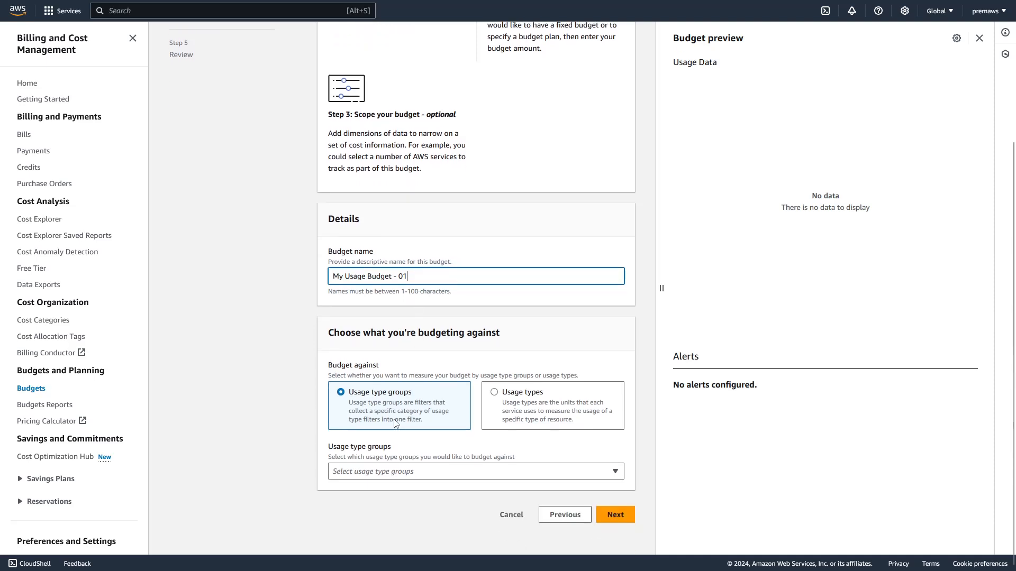
{"action": "left_click", "coordinate": [545, 472]}
{"action": "scroll", "coordinate": [436, 179], "scroll_direction": "up", "scroll_amount": 3}
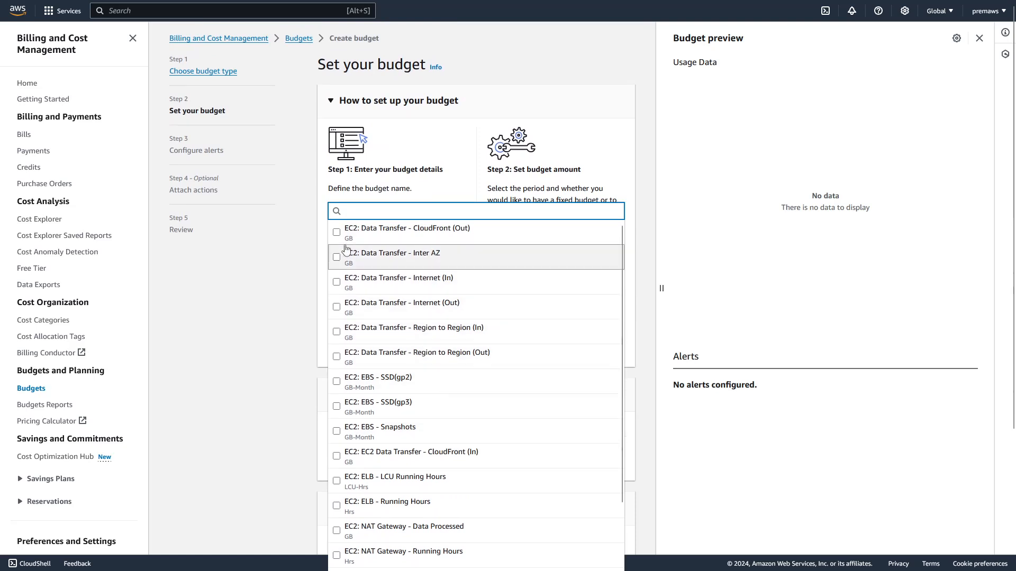
{"action": "scroll", "coordinate": [407, 328], "scroll_direction": "down", "scroll_amount": 3}
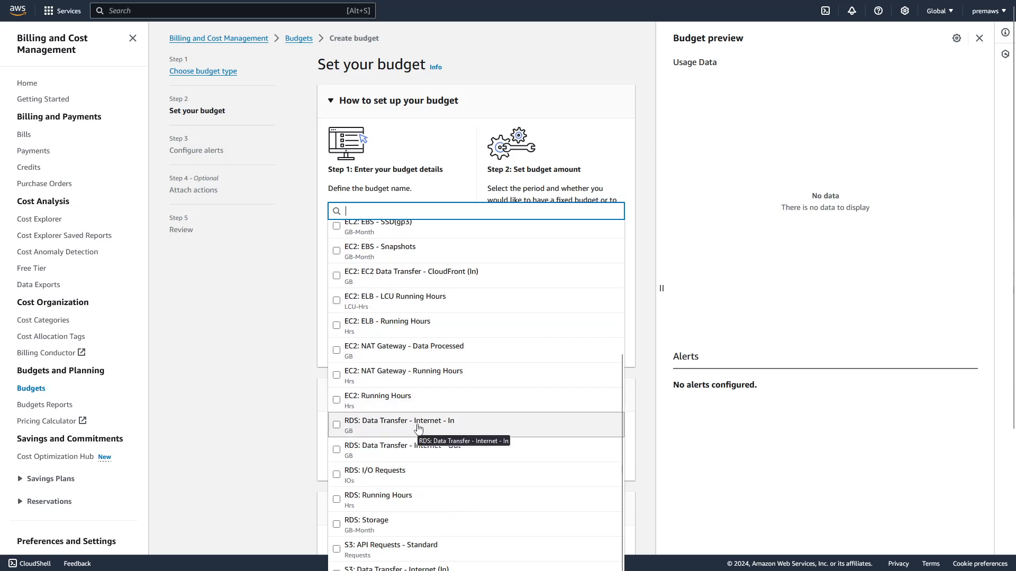
{"action": "scroll", "coordinate": [412, 423], "scroll_direction": "down", "scroll_amount": 3}
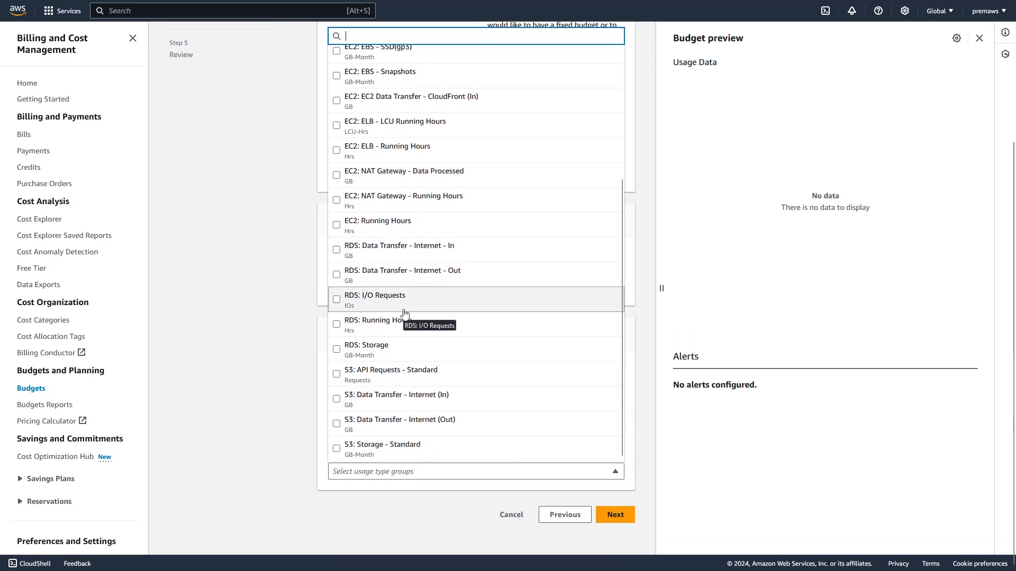
{"action": "scroll", "coordinate": [404, 313], "scroll_direction": "up", "scroll_amount": 3}
{"action": "left_click", "coordinate": [264, 321]}
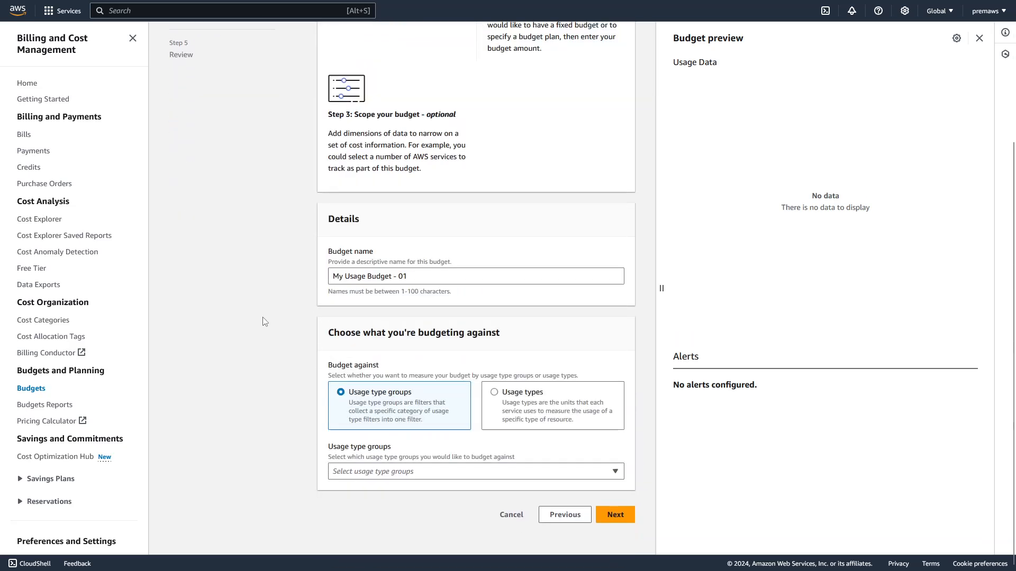
Switch the budget to measure against usage types and browse the available usage types without choosing one
{"action": "left_click", "coordinate": [497, 394]}
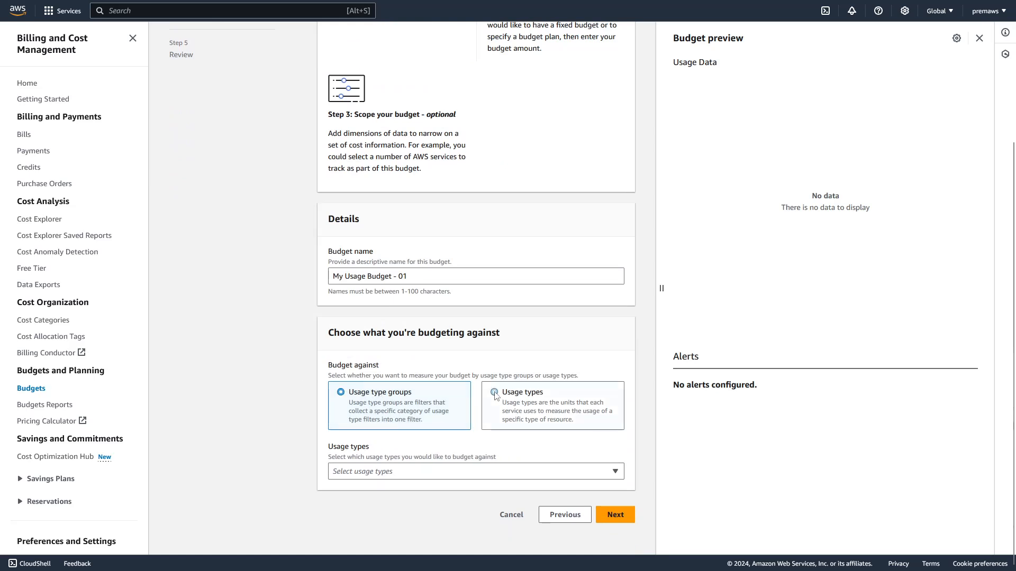
{"action": "left_click", "coordinate": [390, 473]}
{"action": "scroll", "coordinate": [505, 238], "scroll_direction": "up", "scroll_amount": 1}
{"action": "scroll", "coordinate": [505, 238], "scroll_direction": "down", "scroll_amount": 5}
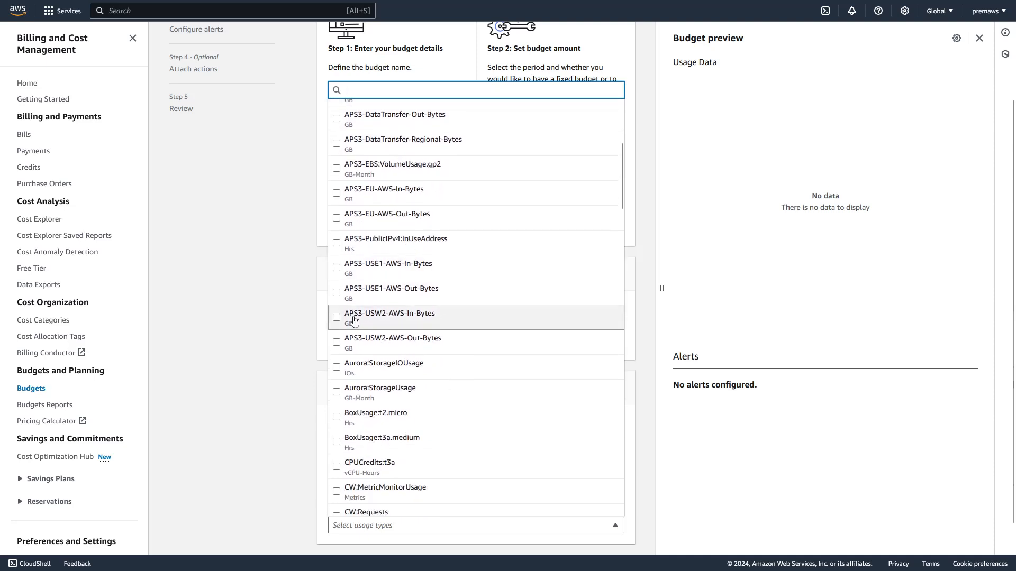
{"action": "scroll", "coordinate": [477, 319], "scroll_direction": "down", "scroll_amount": 2}
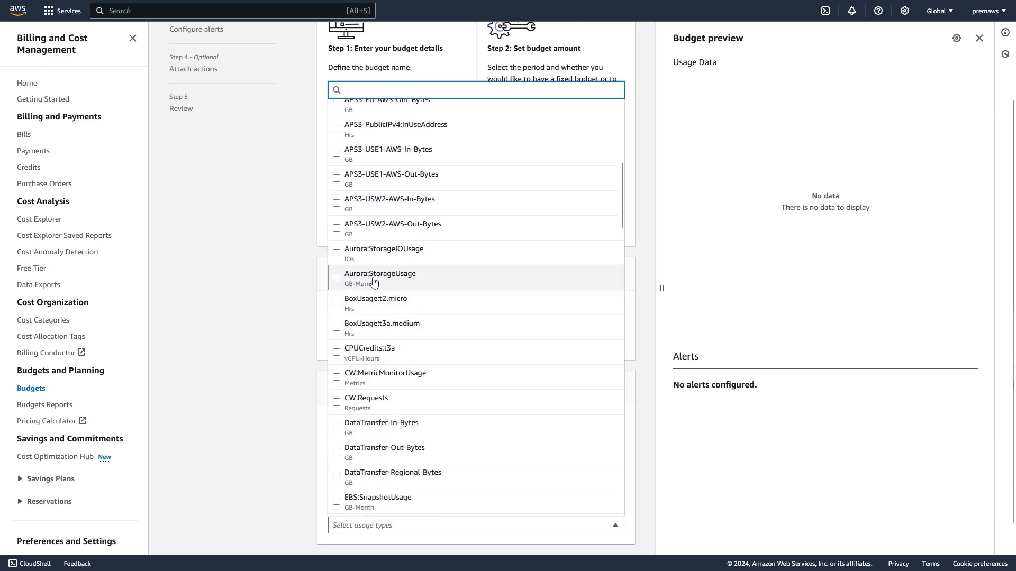
{"action": "scroll", "coordinate": [435, 287], "scroll_direction": "down", "scroll_amount": 1}
{"action": "scroll", "coordinate": [434, 287], "scroll_direction": "down", "scroll_amount": 8}
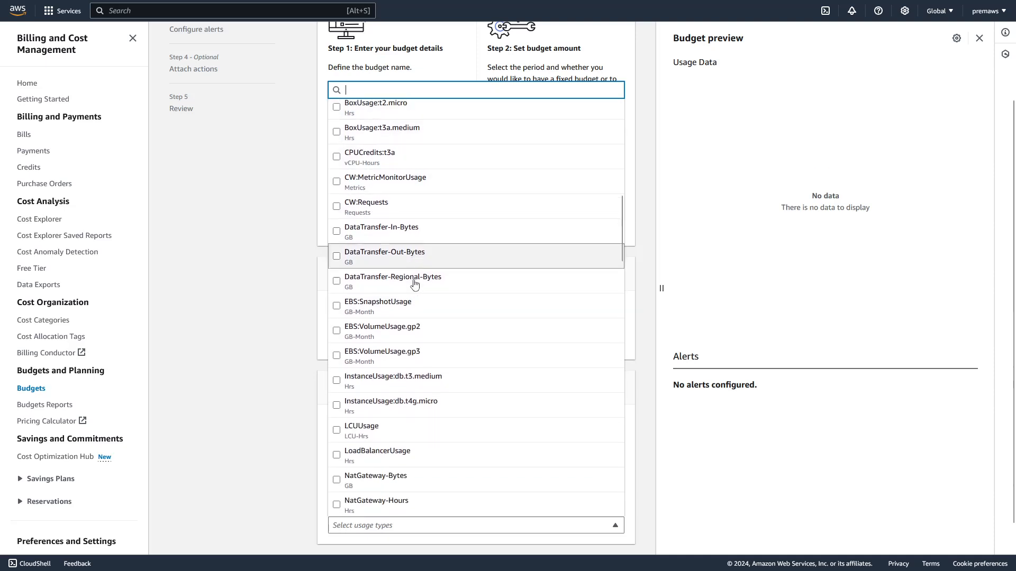
{"action": "scroll", "coordinate": [415, 286], "scroll_direction": "down", "scroll_amount": 2}
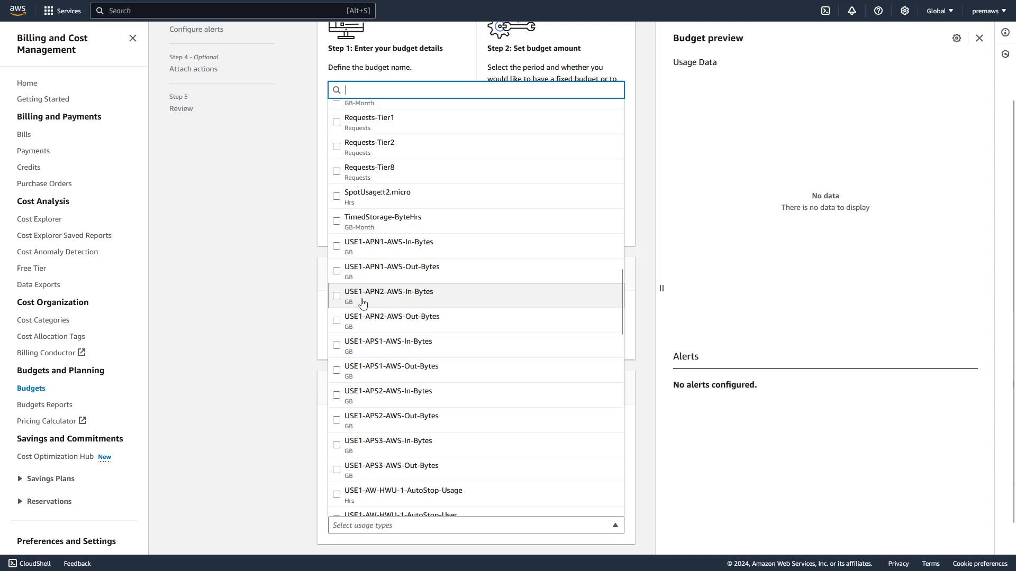
{"action": "left_click", "coordinate": [229, 314]}
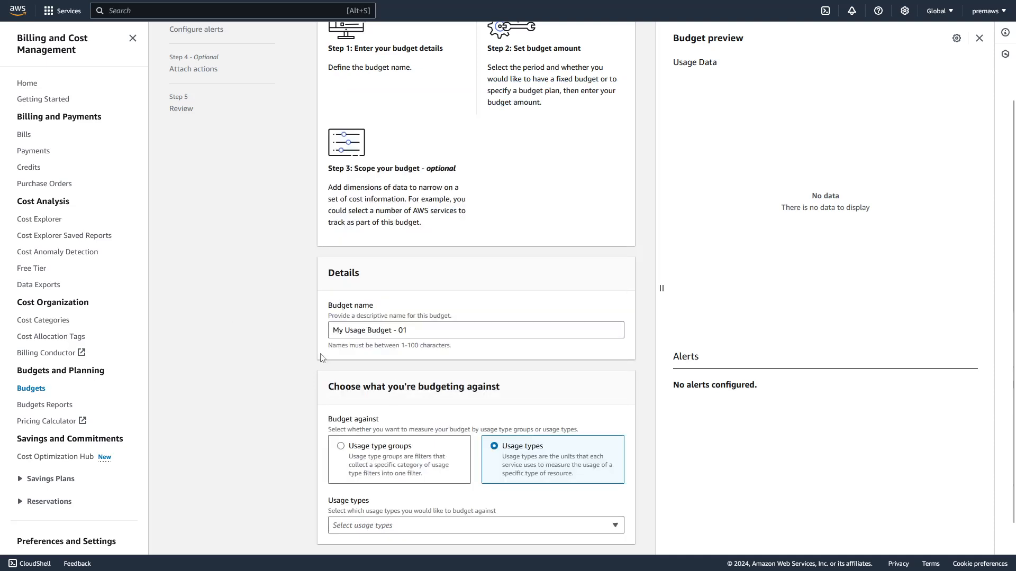
Switch the budget back to usage type groups and review the available groups again
{"action": "left_click", "coordinate": [340, 447]}
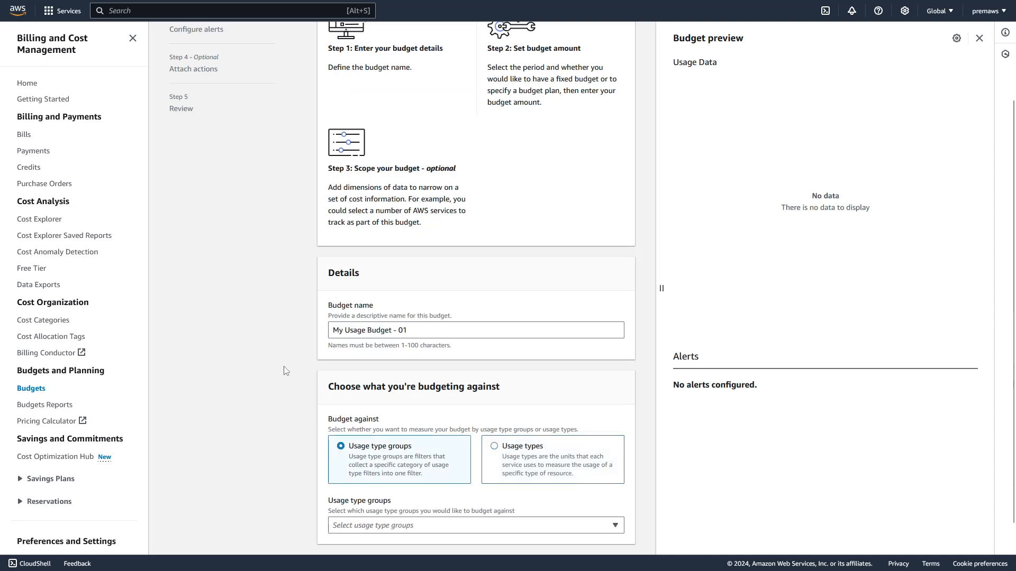
{"action": "scroll", "coordinate": [286, 371], "scroll_direction": "down", "scroll_amount": 1}
{"action": "left_click", "coordinate": [412, 472]}
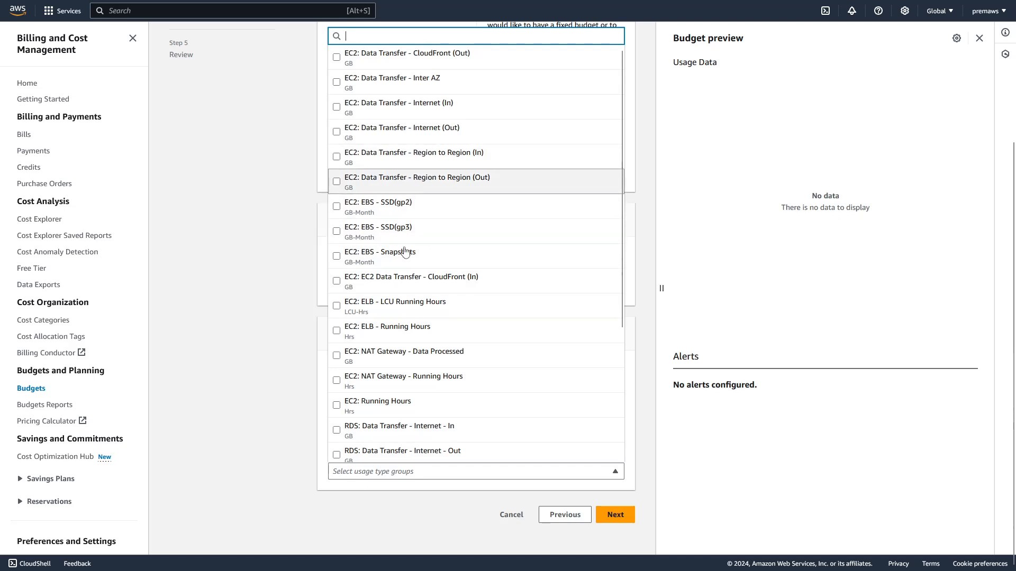
{"action": "scroll", "coordinate": [407, 265], "scroll_direction": "down", "scroll_amount": 3}
Go back to the budget type choice and continue with Savings Plans budget instead
{"action": "left_click", "coordinate": [566, 516]}
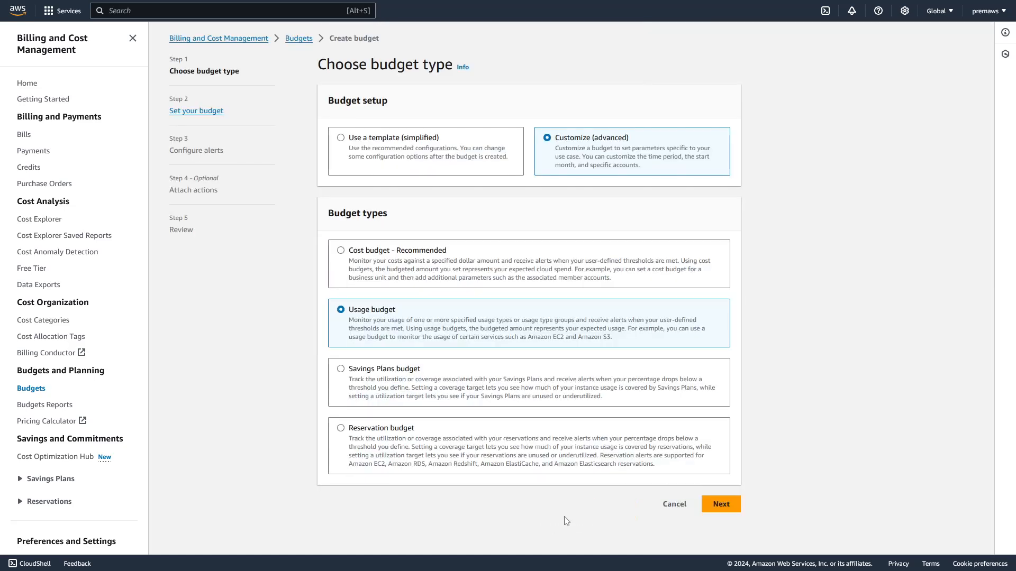
{"action": "left_click", "coordinate": [345, 373]}
{"action": "left_click", "coordinate": [727, 510]}
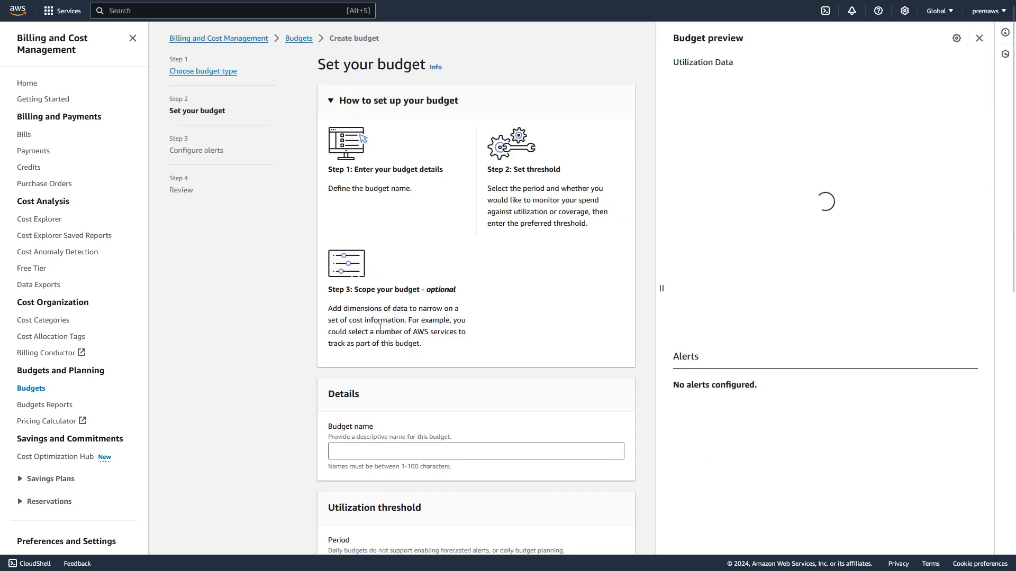
Review the Savings Plans utilization threshold settings and set the budget scope to Filter specific AWS cost dimensions
{"action": "scroll", "coordinate": [458, 253], "scroll_direction": "down", "scroll_amount": 1}
{"action": "scroll", "coordinate": [457, 253], "scroll_direction": "down", "scroll_amount": 5}
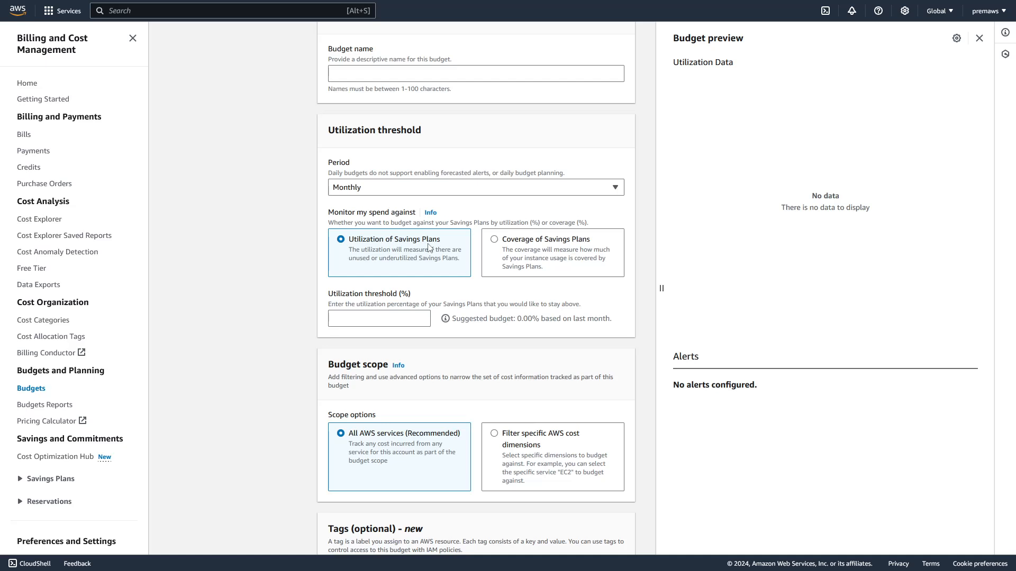
{"action": "left_click", "coordinate": [379, 320]}
{"action": "scroll", "coordinate": [380, 319], "scroll_direction": "down", "scroll_amount": 3}
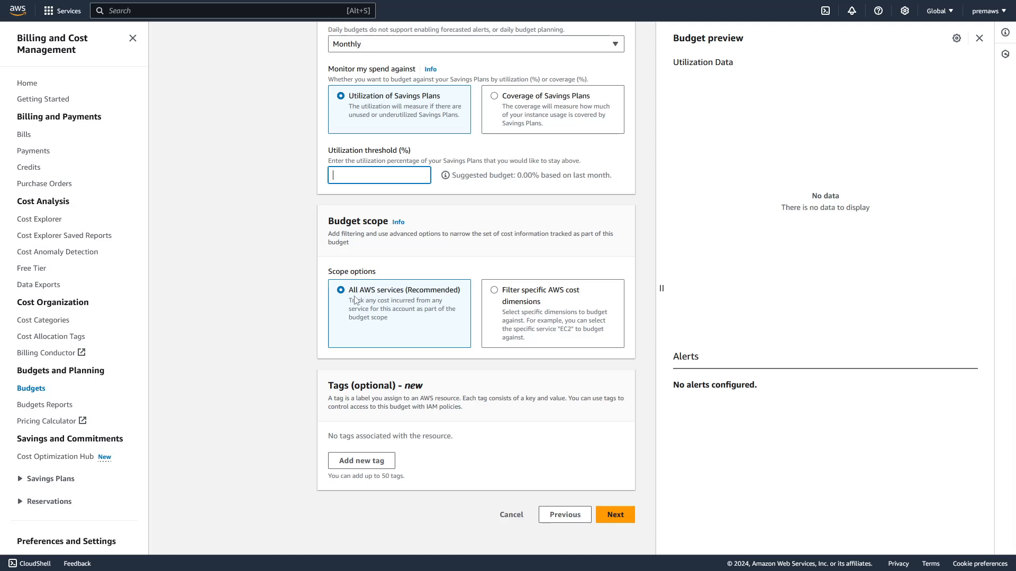
{"action": "left_click", "coordinate": [494, 290]}
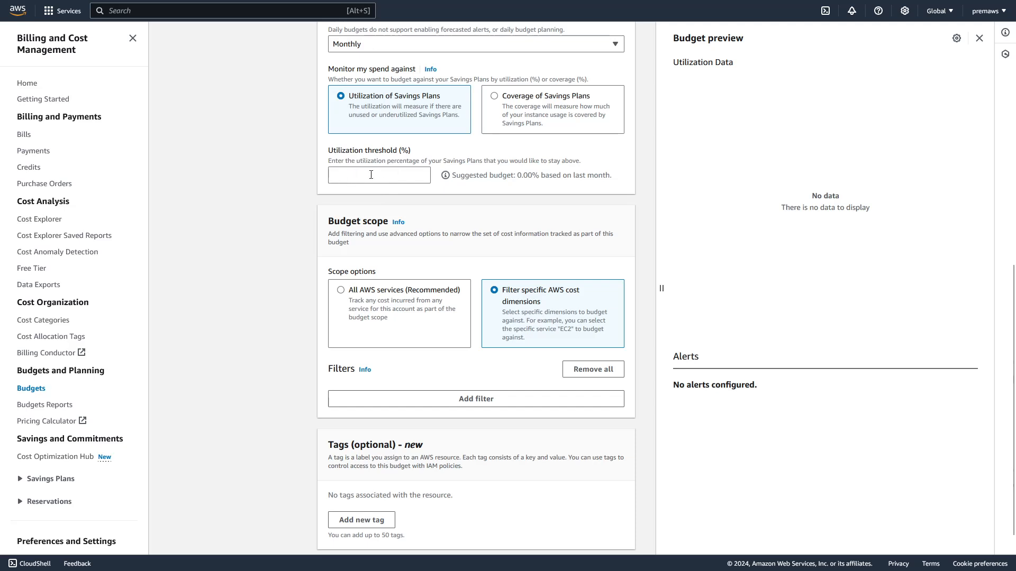
{"action": "scroll", "coordinate": [400, 269], "scroll_direction": "down", "scroll_amount": 1}
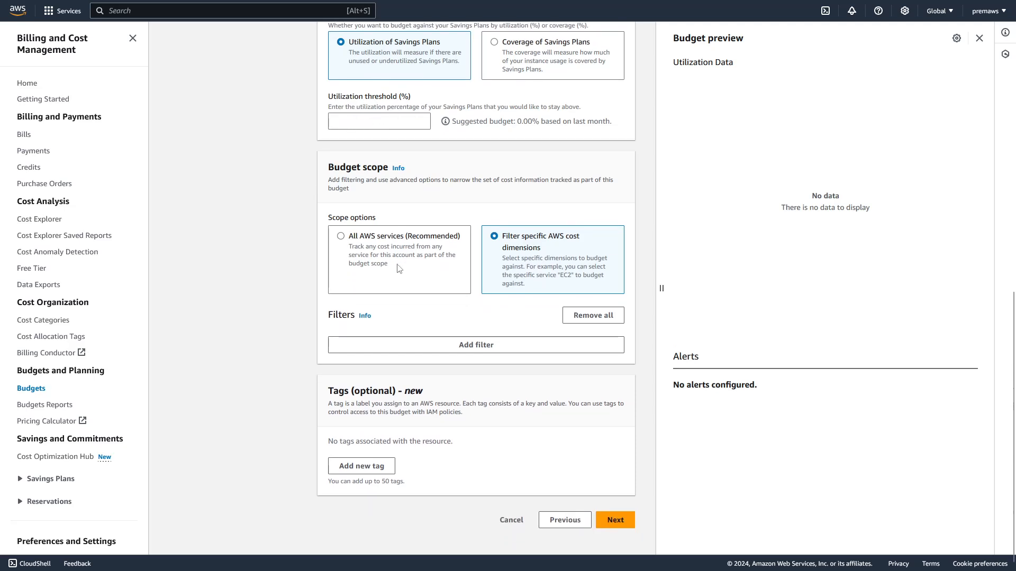
Add a budget scope filter on the Instance family dimension and check which values it offers
{"action": "left_click", "coordinate": [476, 345]}
{"action": "left_click", "coordinate": [445, 360]}
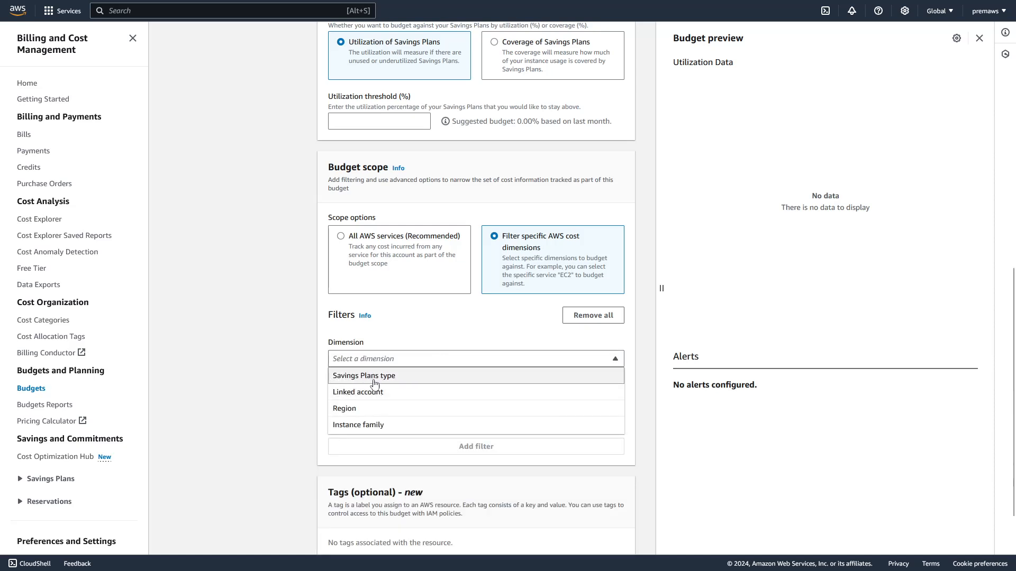
{"action": "left_click", "coordinate": [363, 426]}
{"action": "left_click", "coordinate": [398, 402]}
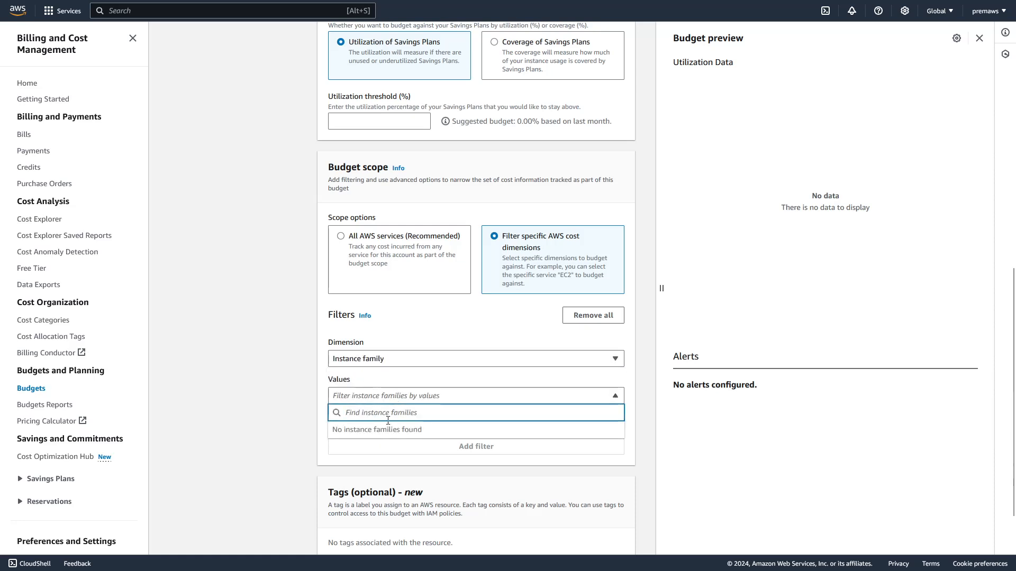
{"action": "left_click", "coordinate": [258, 366]}
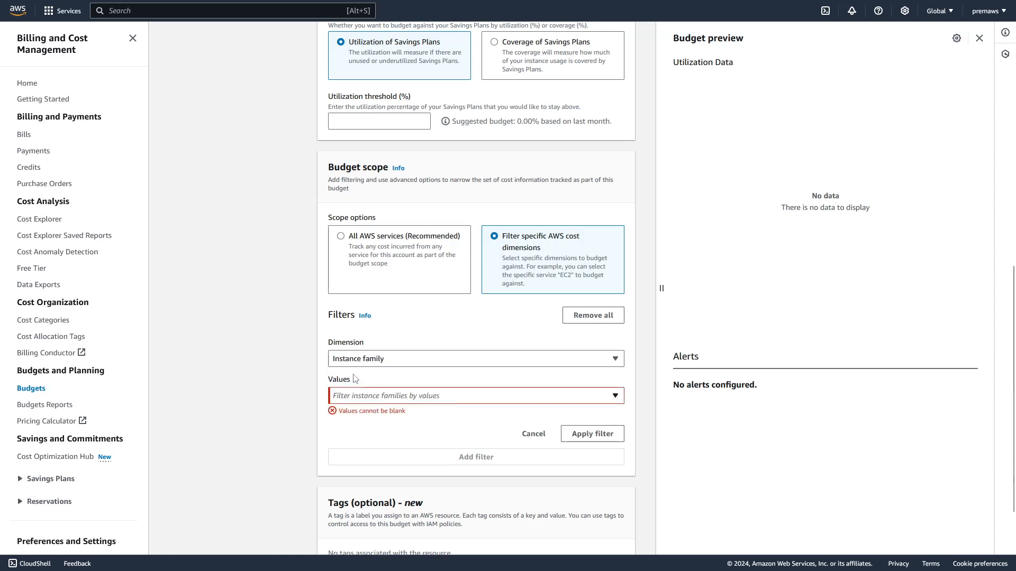
Change the scope filter's dimension to Region and review the other available dimensions
{"action": "left_click", "coordinate": [377, 362]}
{"action": "left_click", "coordinate": [352, 410]}
{"action": "left_click", "coordinate": [364, 360]}
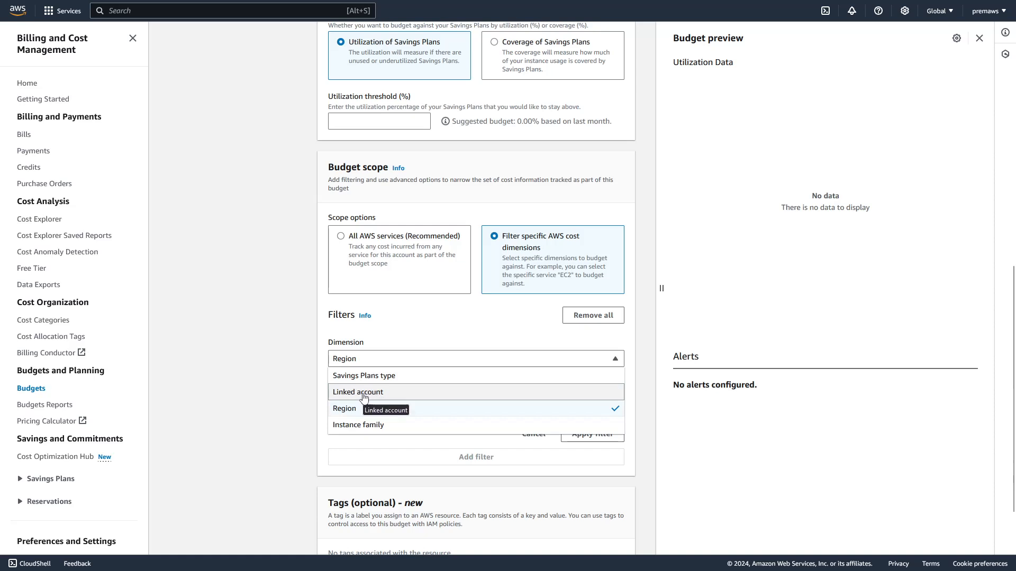
{"action": "left_click", "coordinate": [233, 299]}
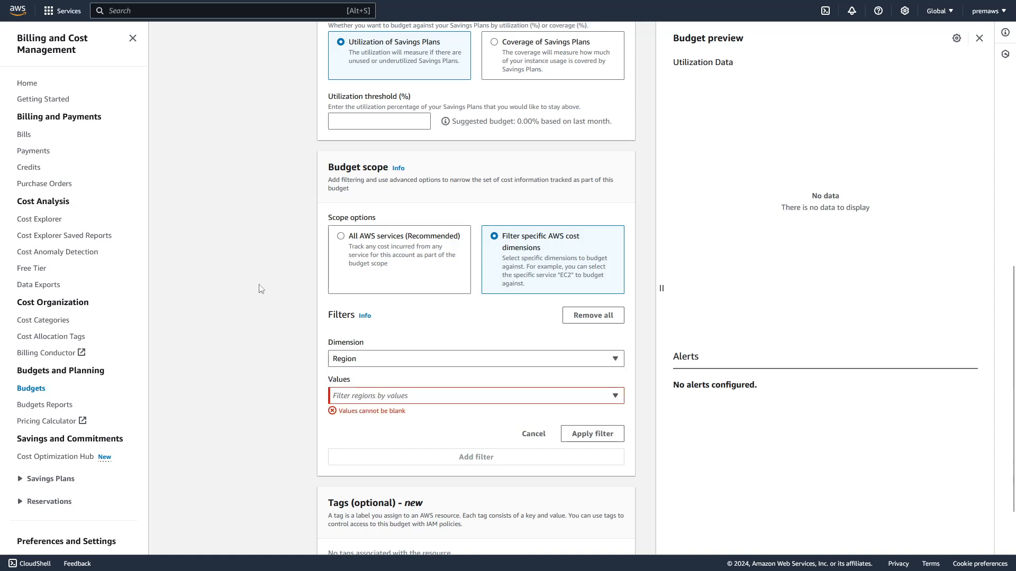
{"action": "scroll", "coordinate": [473, 318], "scroll_direction": "up", "scroll_amount": 5}
{"action": "scroll", "coordinate": [543, 370], "scroll_direction": "down", "scroll_amount": 7}
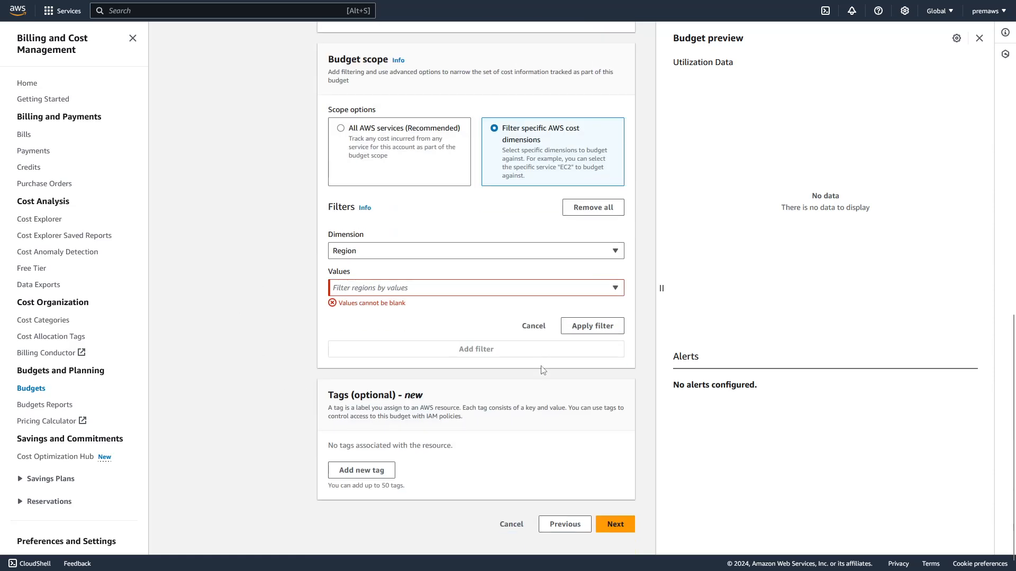
Go back to the budget type choice and continue with Cost budget instead
{"action": "left_click", "coordinate": [562, 525]}
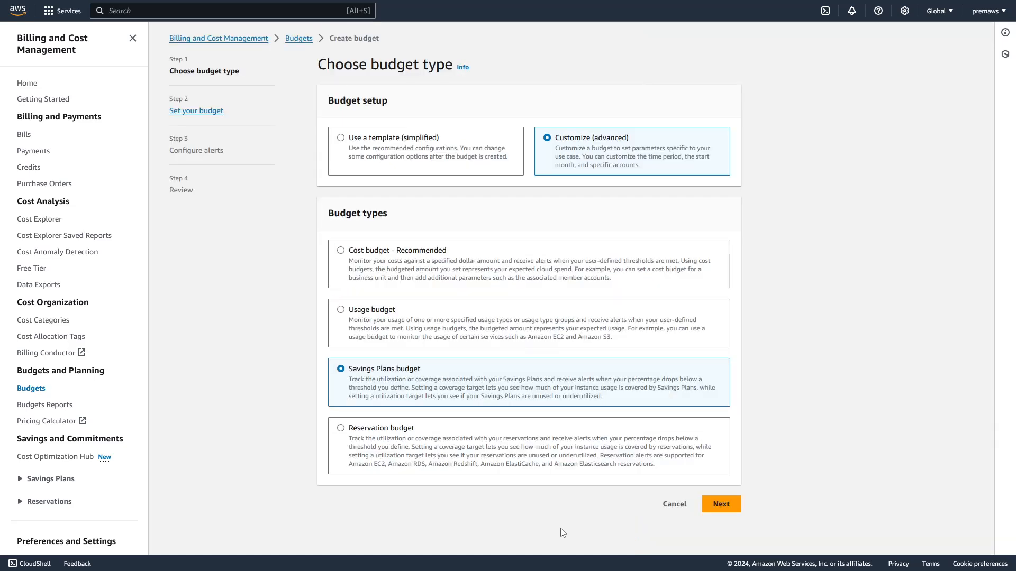
{"action": "left_click", "coordinate": [340, 253]}
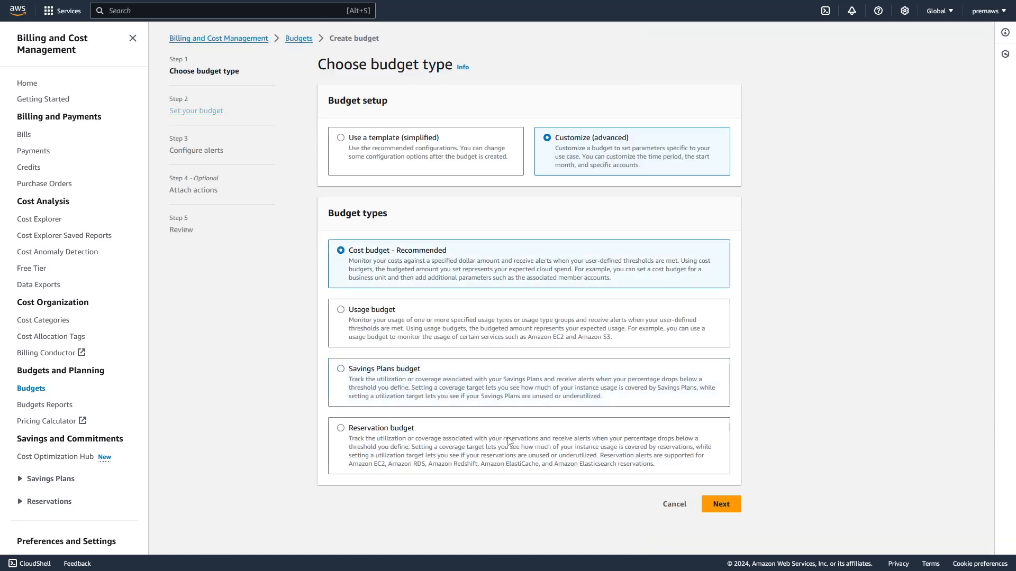
{"action": "left_click", "coordinate": [721, 504]}
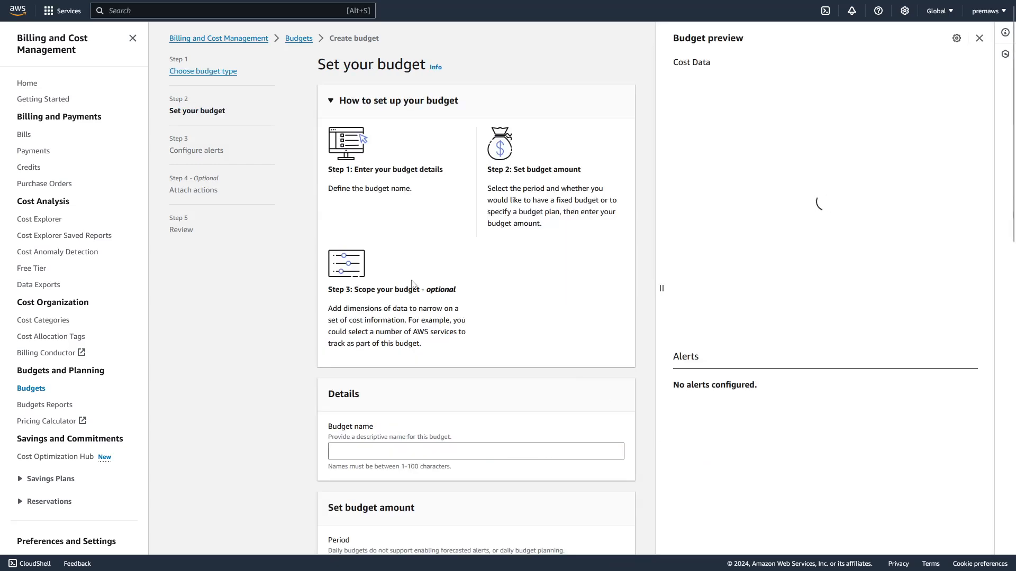
Name the cost budget "mybudget"
{"action": "scroll", "coordinate": [434, 286], "scroll_direction": "down", "scroll_amount": 1}
{"action": "scroll", "coordinate": [433, 286], "scroll_direction": "down", "scroll_amount": 5}
{"action": "left_click", "coordinate": [439, 181]}
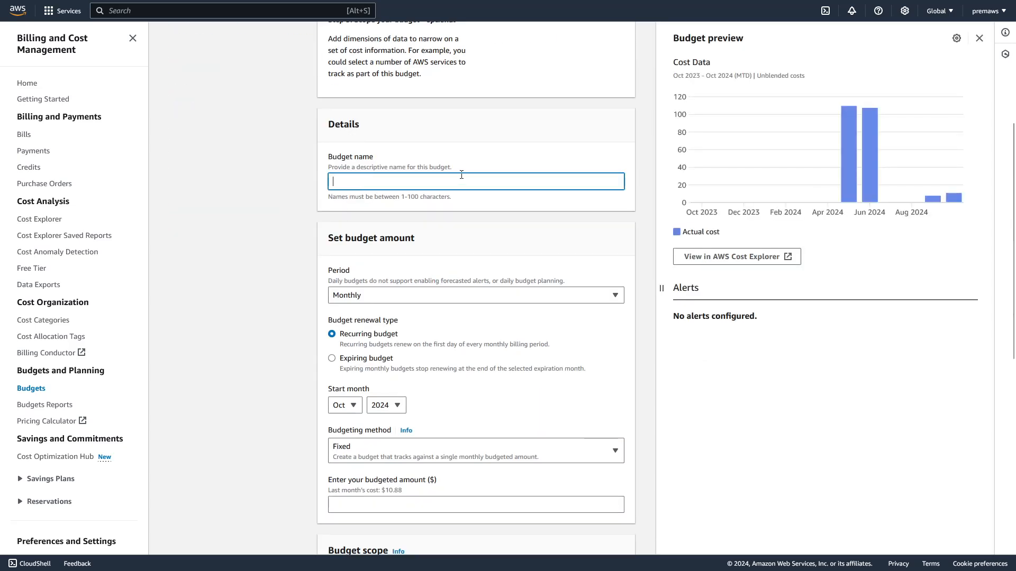
{"action": "type", "text": "mybudget"}
{"action": "key", "text": "Tab"}
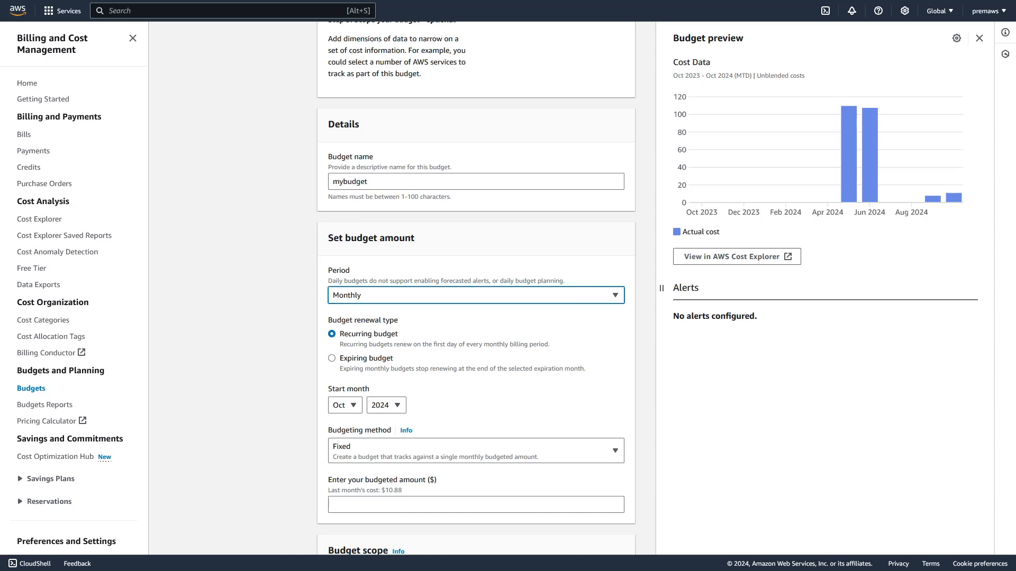
Choose Monthly as the budget period, check the Expiring budget option, and set the renewal type to Recurring budget
{"action": "scroll", "coordinate": [414, 89], "scroll_direction": "down", "scroll_amount": 3}
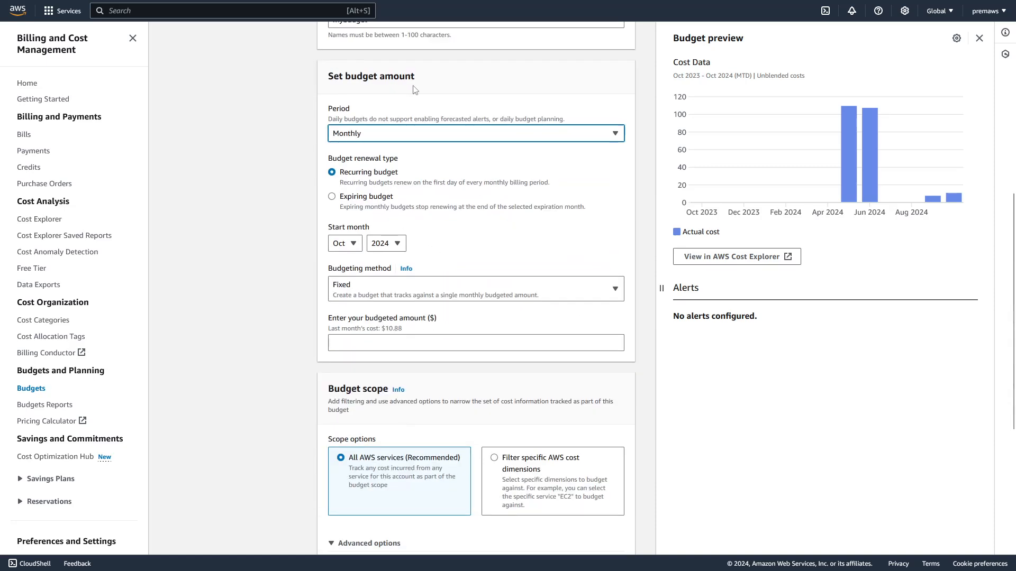
{"action": "left_click", "coordinate": [414, 137]}
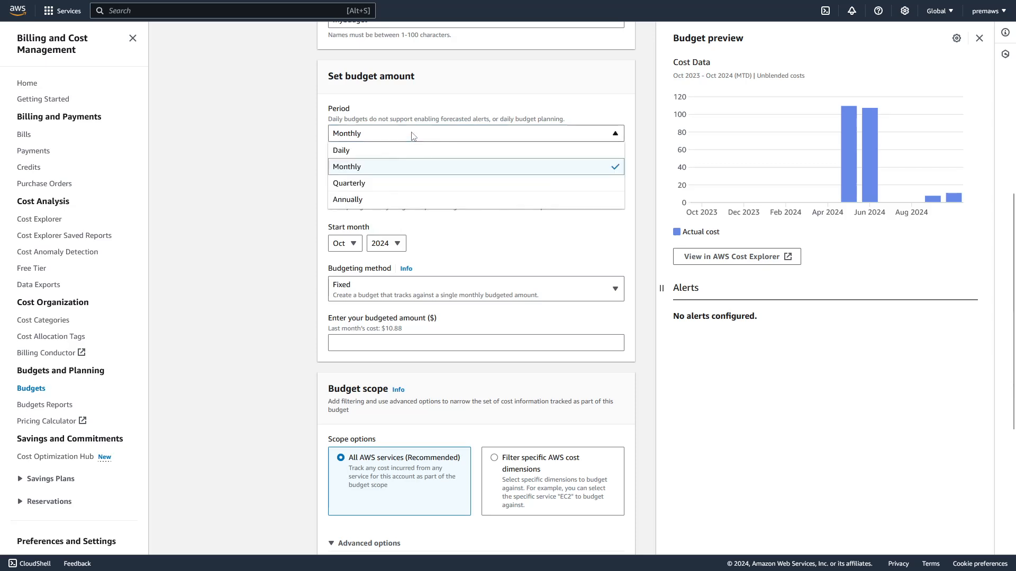
{"action": "left_click", "coordinate": [358, 169]}
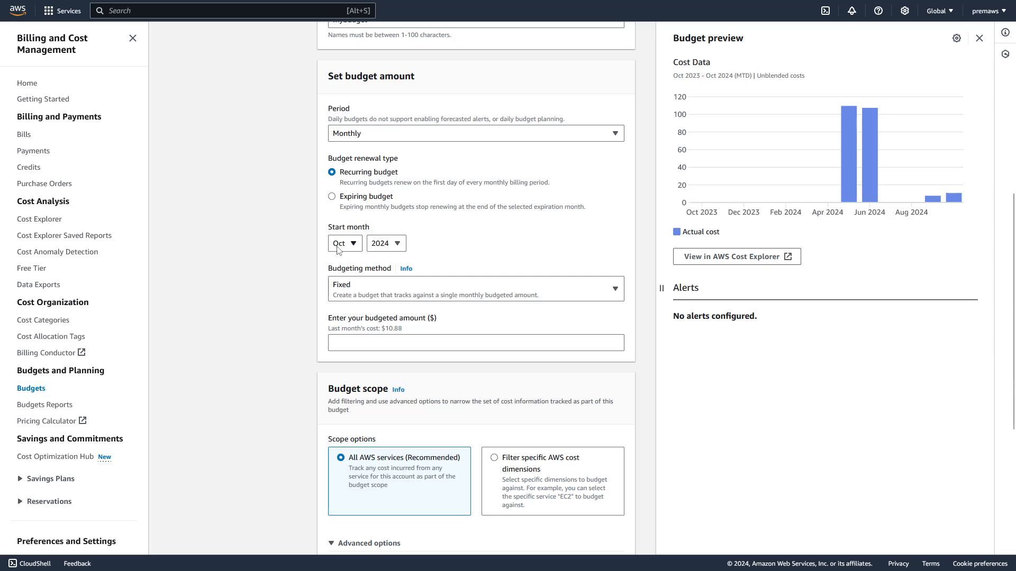
{"action": "left_click", "coordinate": [332, 196]}
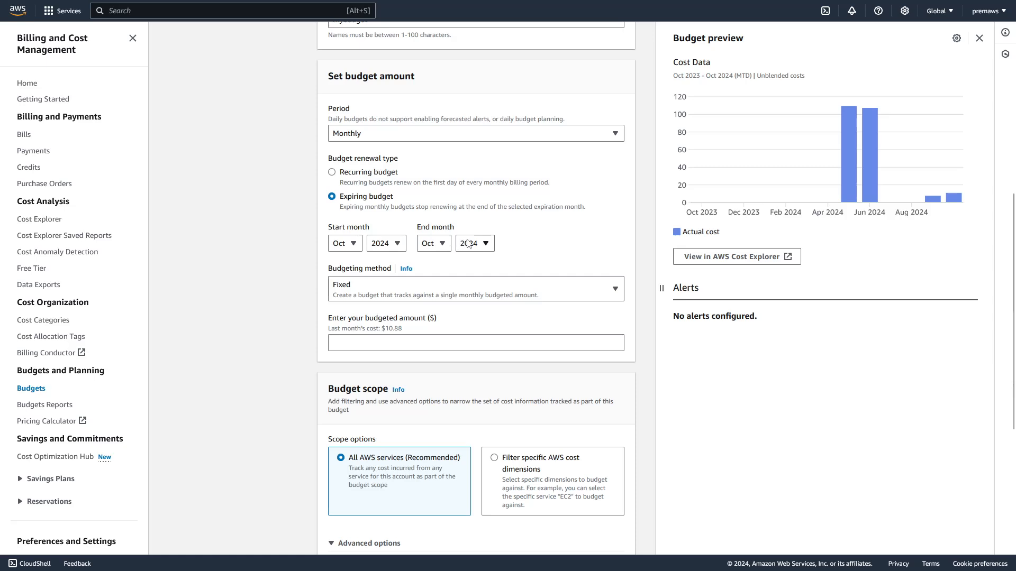
{"action": "left_click", "coordinate": [332, 173]}
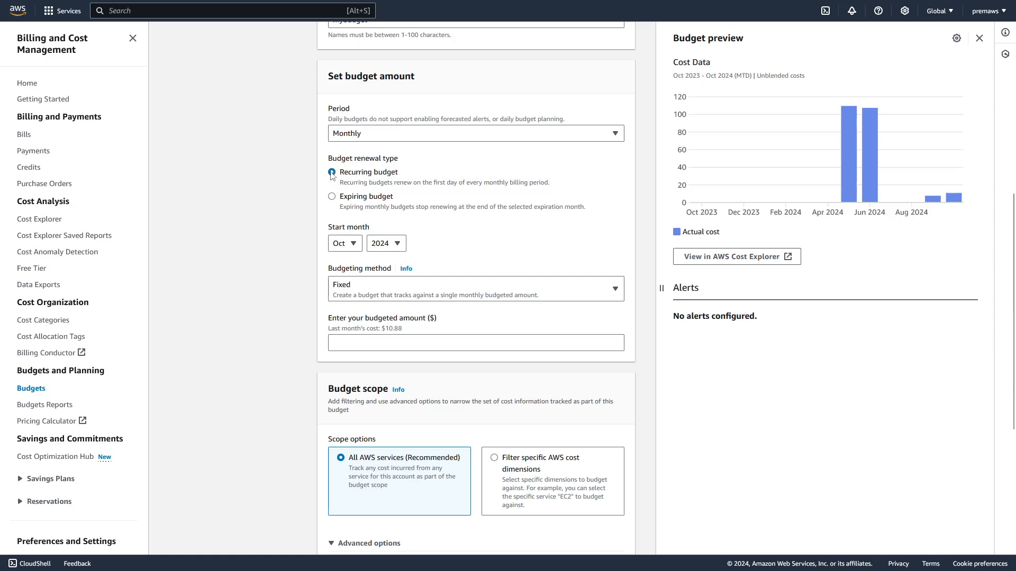
Review the available budgeting methods and keep Fixed
{"action": "scroll", "coordinate": [413, 208], "scroll_direction": "down", "scroll_amount": 2}
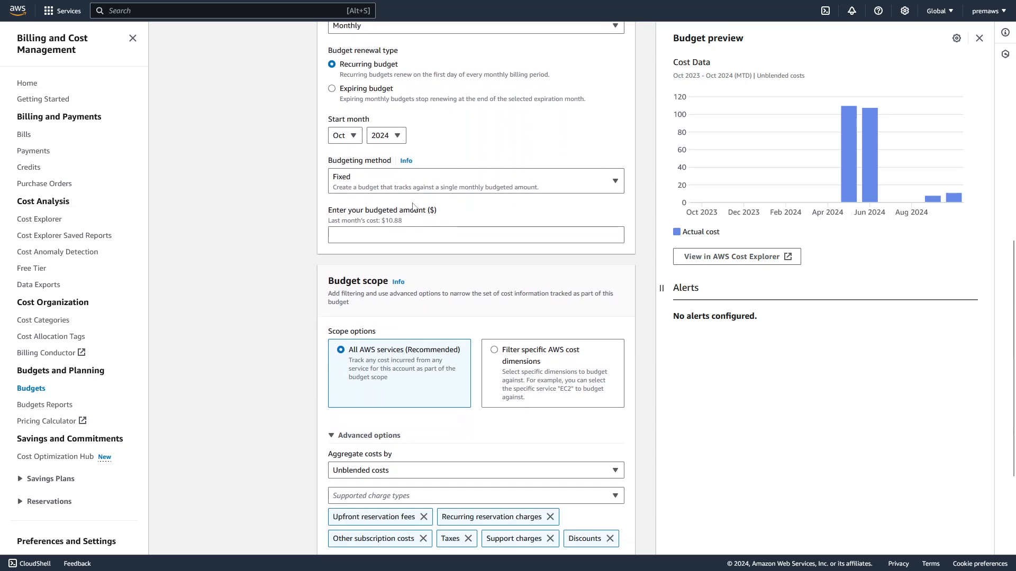
{"action": "left_click", "coordinate": [349, 183]}
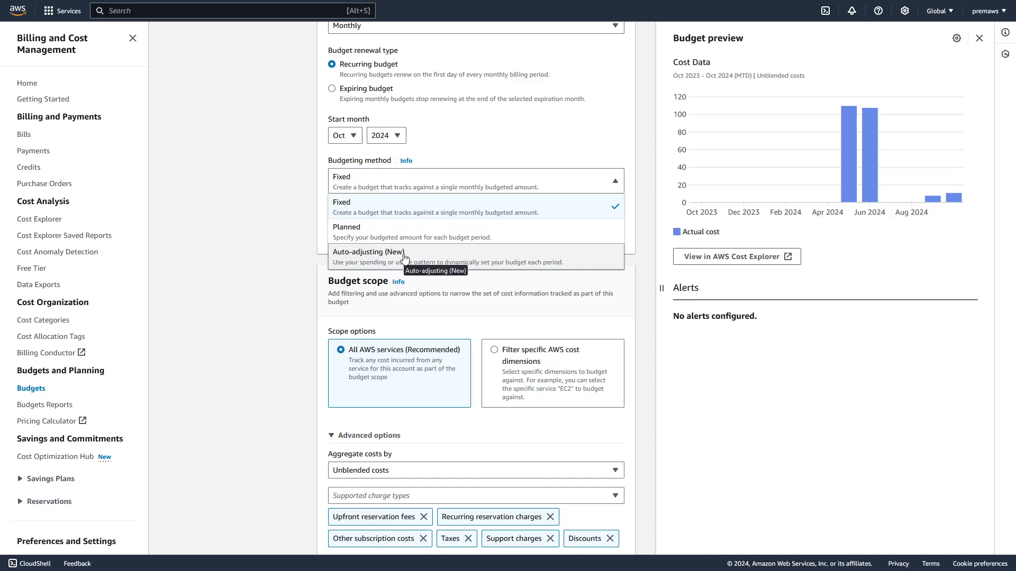
{"action": "left_click", "coordinate": [372, 184]}
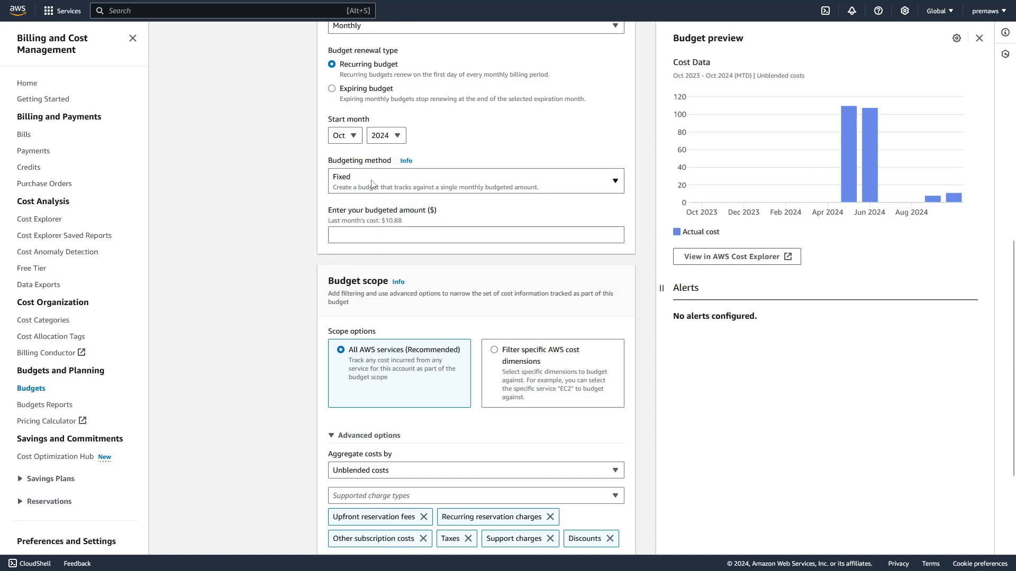
Check last month's cost and set the monthly budgeted amount to $100
{"action": "left_click", "coordinate": [366, 234]}
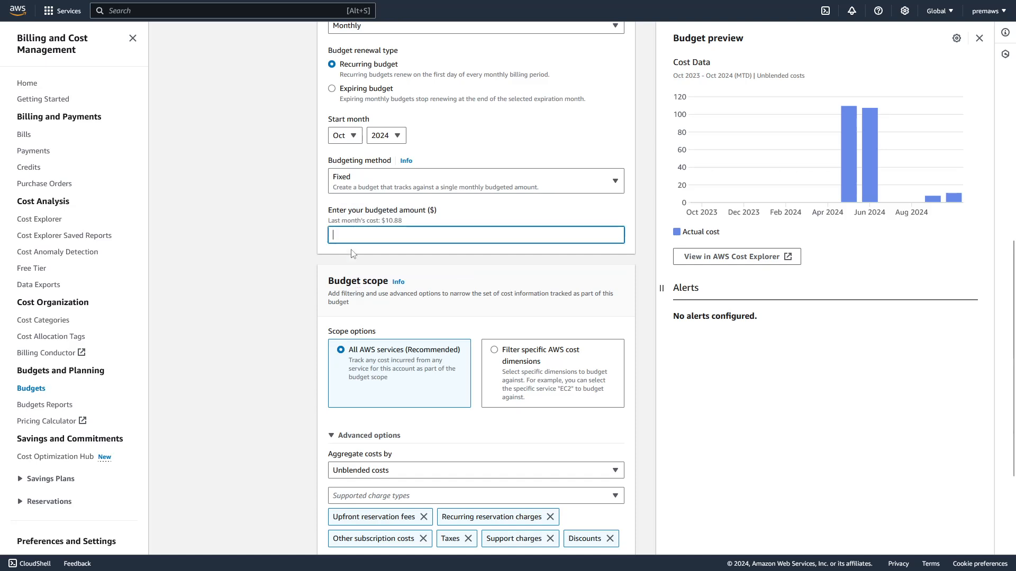
{"action": "left_click_drag", "start_coordinate": [336, 221], "coordinate": [405, 221]}
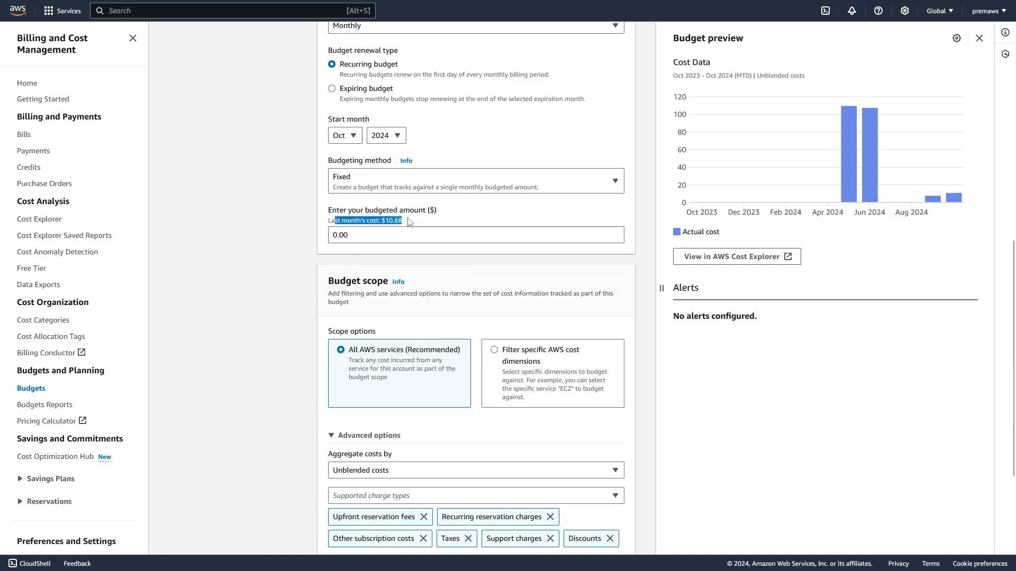
{"action": "left_click", "coordinate": [411, 223]}
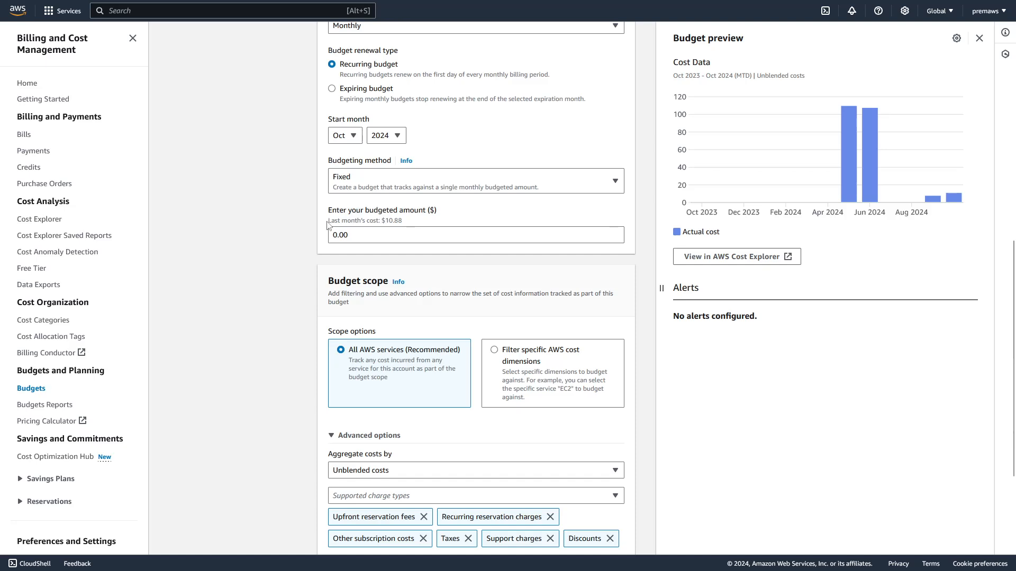
{"action": "left_click_drag", "start_coordinate": [359, 234], "coordinate": [313, 234]}
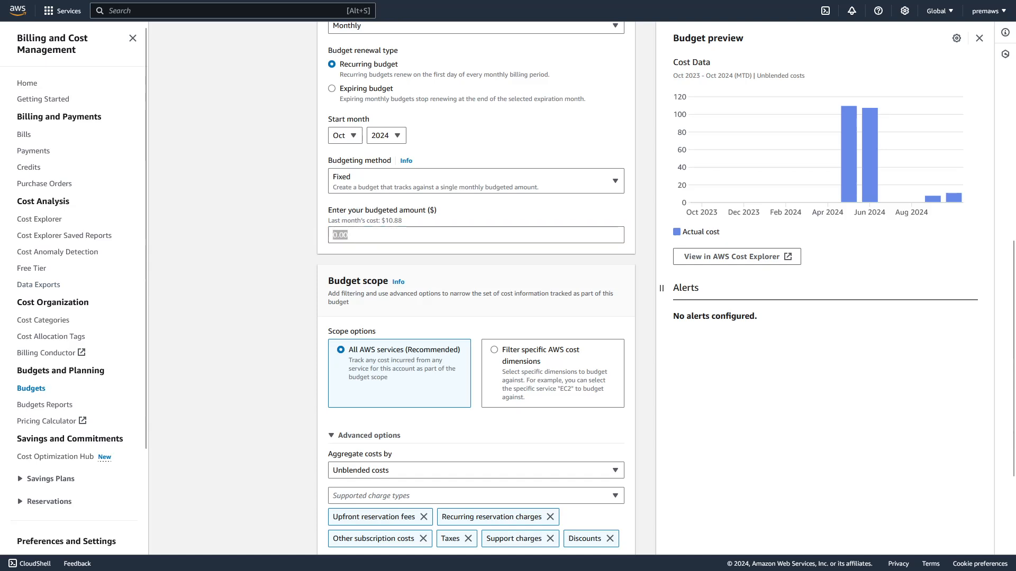
{"action": "left_click", "coordinate": [364, 236]}
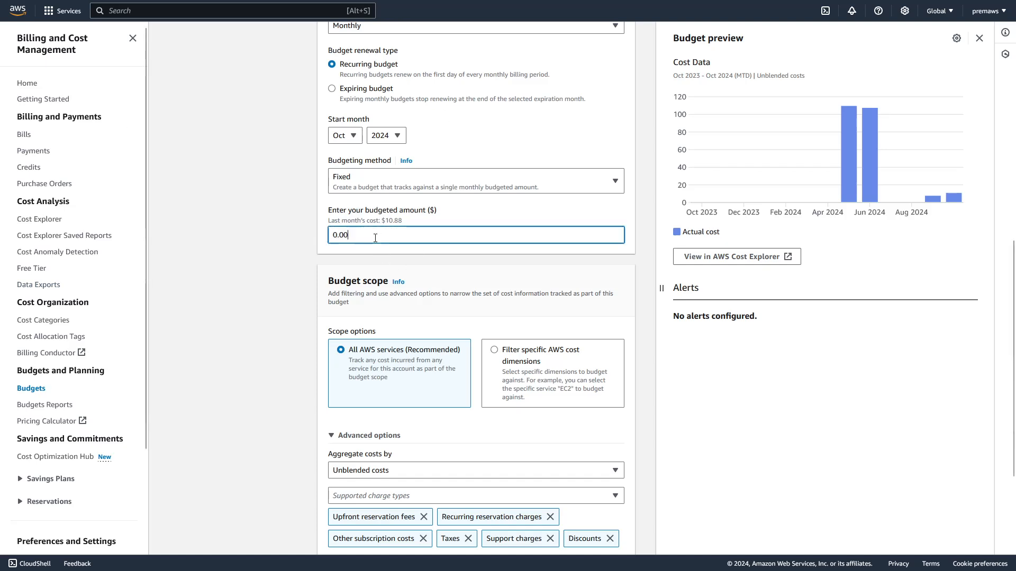
{"action": "left_click_drag", "start_coordinate": [365, 236], "coordinate": [315, 237]}
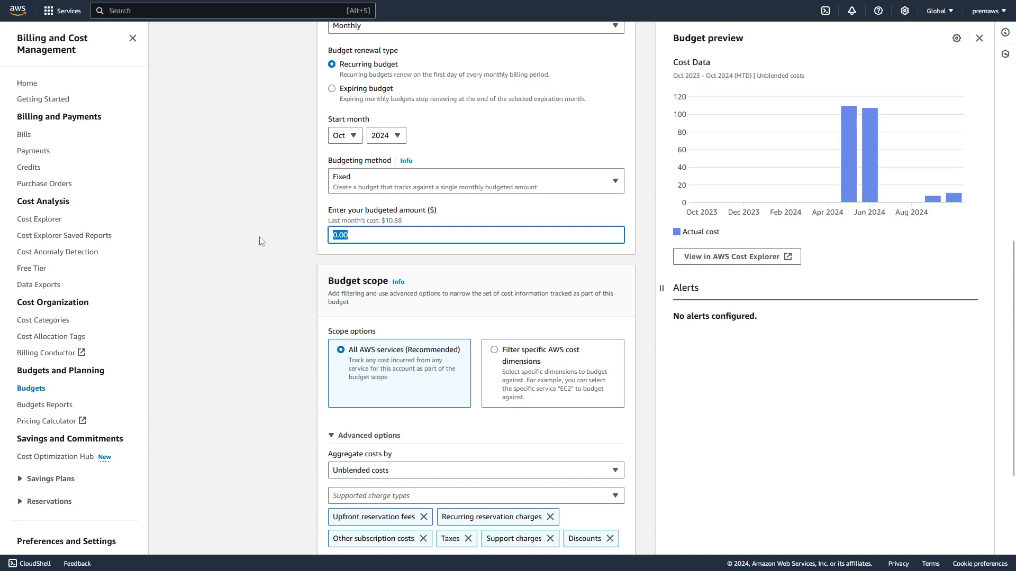
{"action": "type", "text": "50"}
{"action": "key", "text": "BackSpace"}
{"action": "key", "text": "BackSpace"}
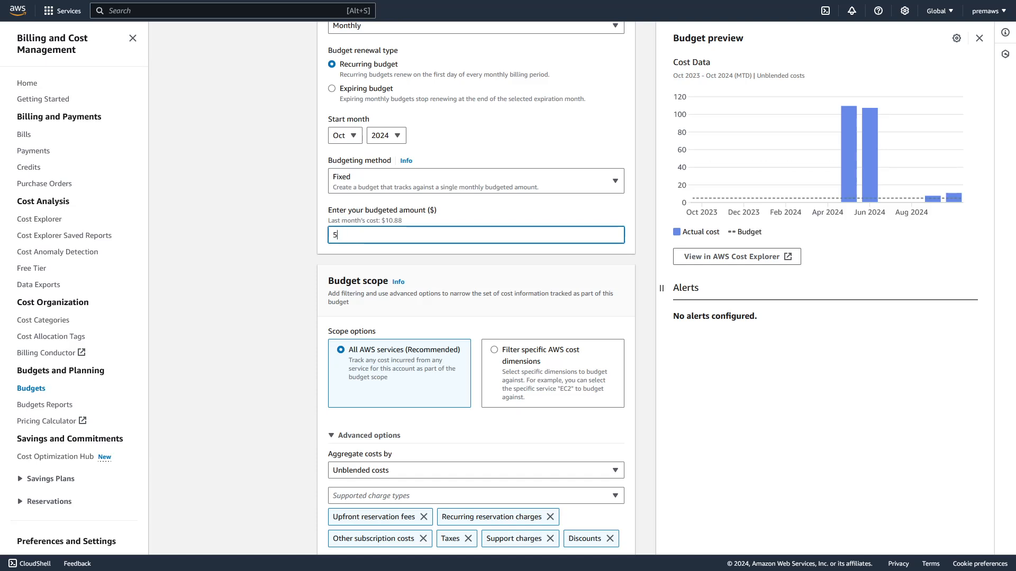
{"action": "type", "text": "1000"}
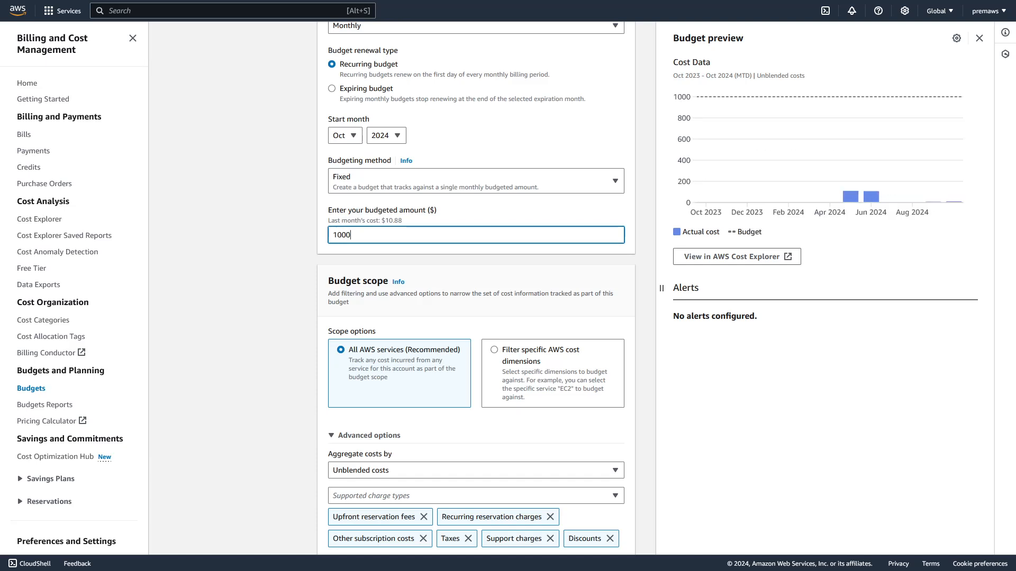
{"action": "key", "text": "BackSpace"}
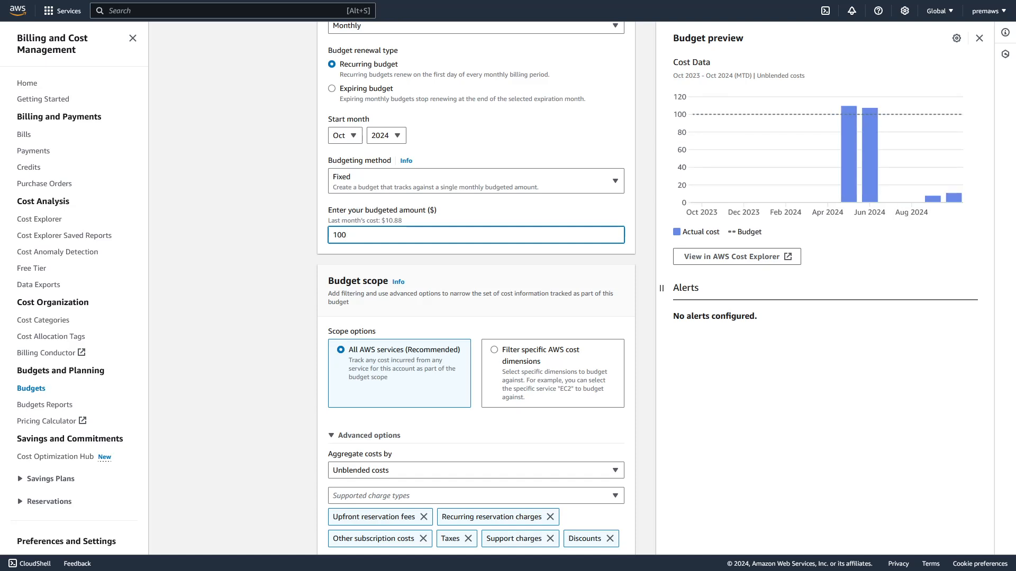
Try a scope filter on specific AWS cost dimensions, review the dimension choices, and return the scope to All AWS services
{"action": "scroll", "coordinate": [477, 331], "scroll_direction": "down", "scroll_amount": 2}
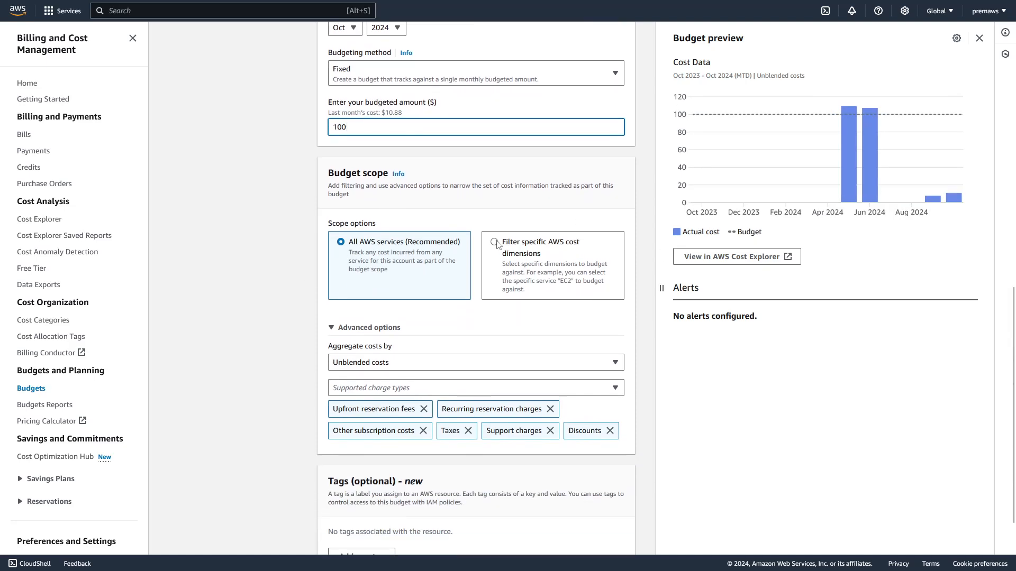
{"action": "left_click", "coordinate": [495, 243]}
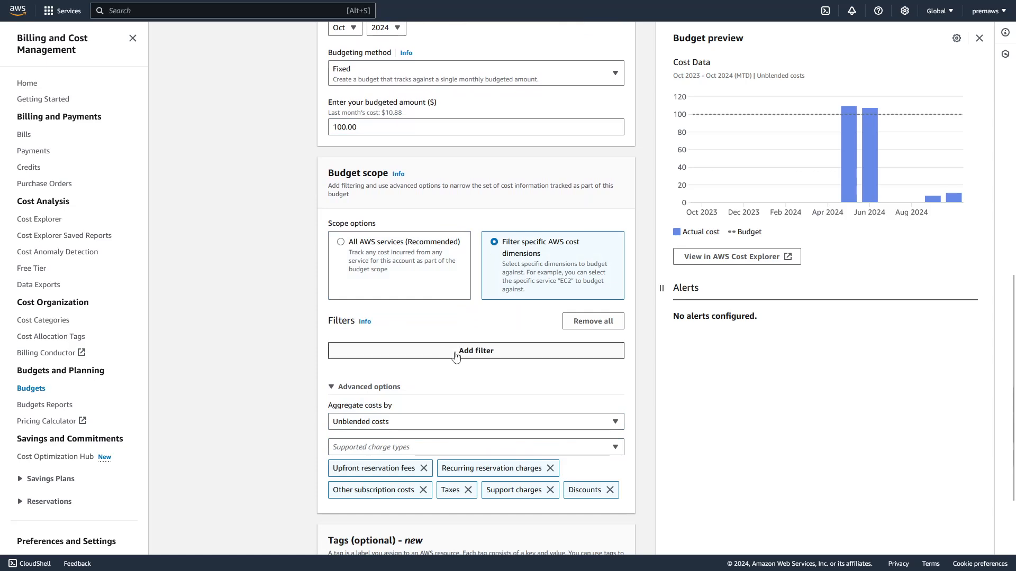
{"action": "left_click", "coordinate": [472, 352]}
{"action": "left_click", "coordinate": [381, 364]}
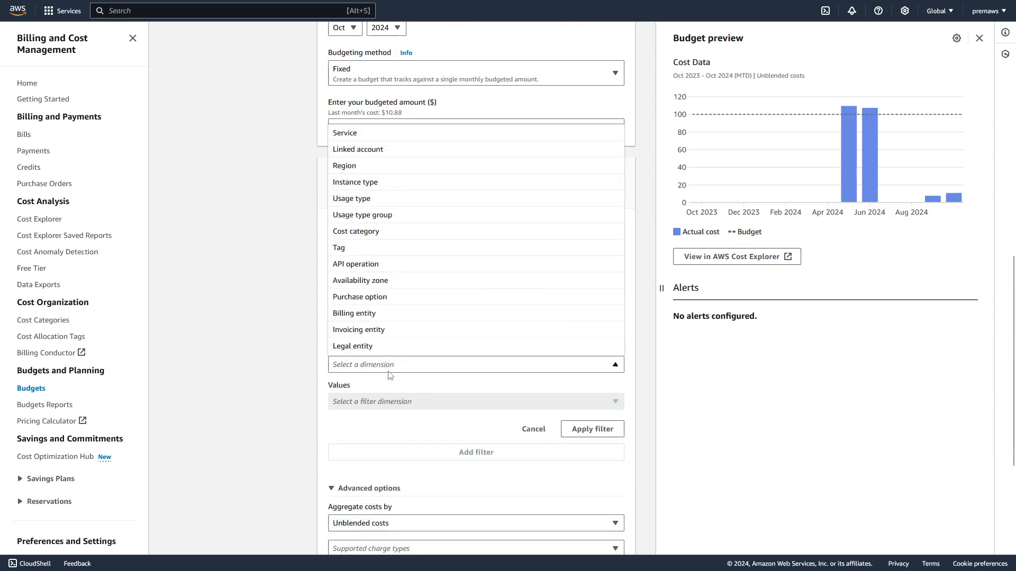
{"action": "scroll", "coordinate": [414, 235], "scroll_direction": "down", "scroll_amount": 4}
{"action": "scroll", "coordinate": [392, 268], "scroll_direction": "up", "scroll_amount": 4}
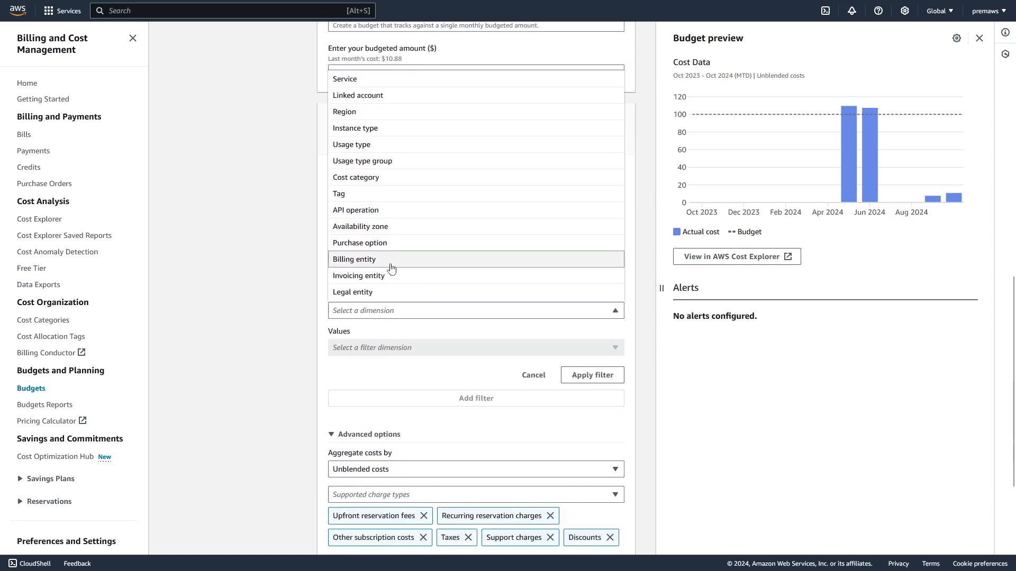
{"action": "scroll", "coordinate": [392, 267], "scroll_direction": "up", "scroll_amount": 1}
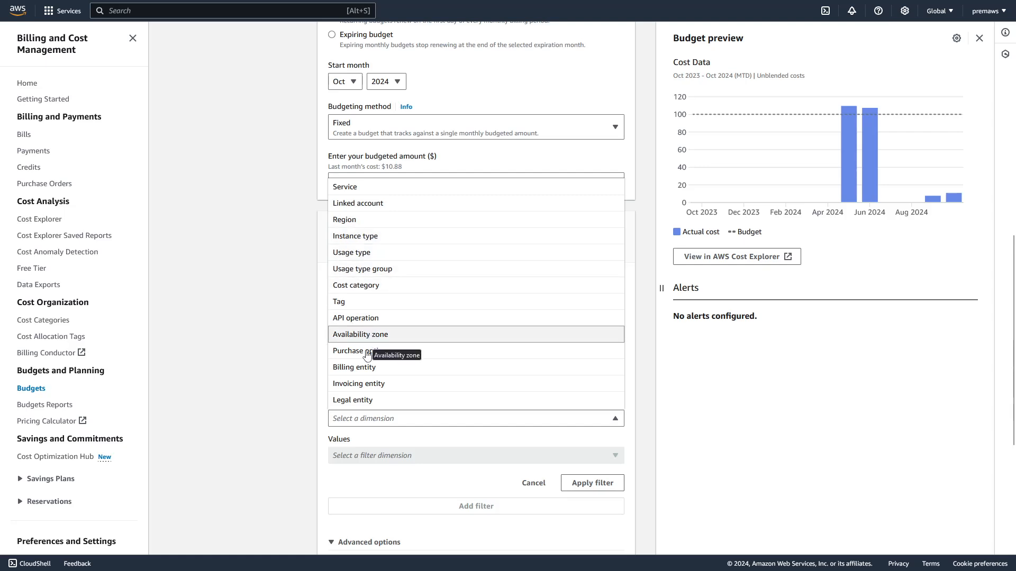
{"action": "left_click", "coordinate": [272, 286]}
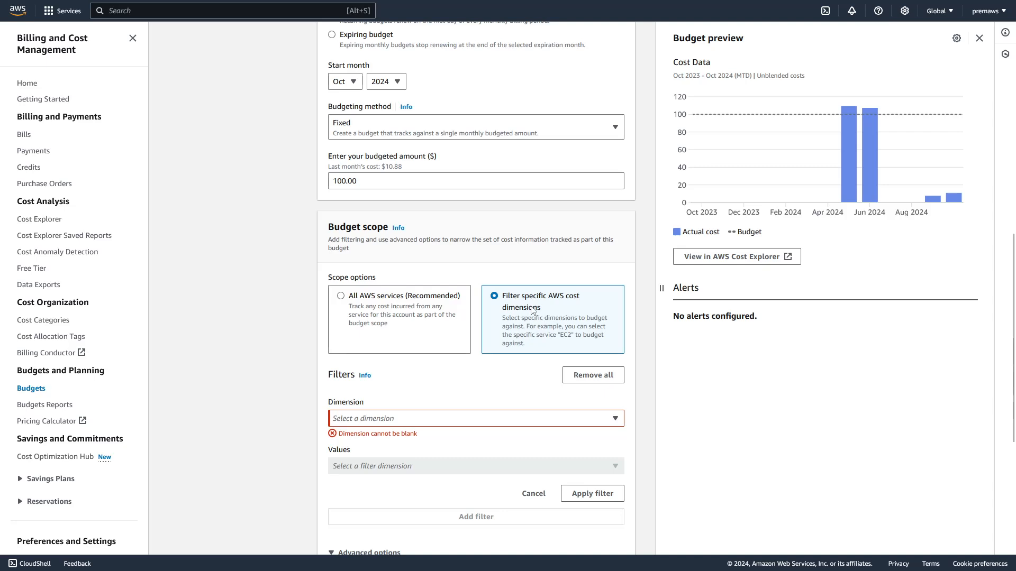
{"action": "left_click", "coordinate": [343, 297]}
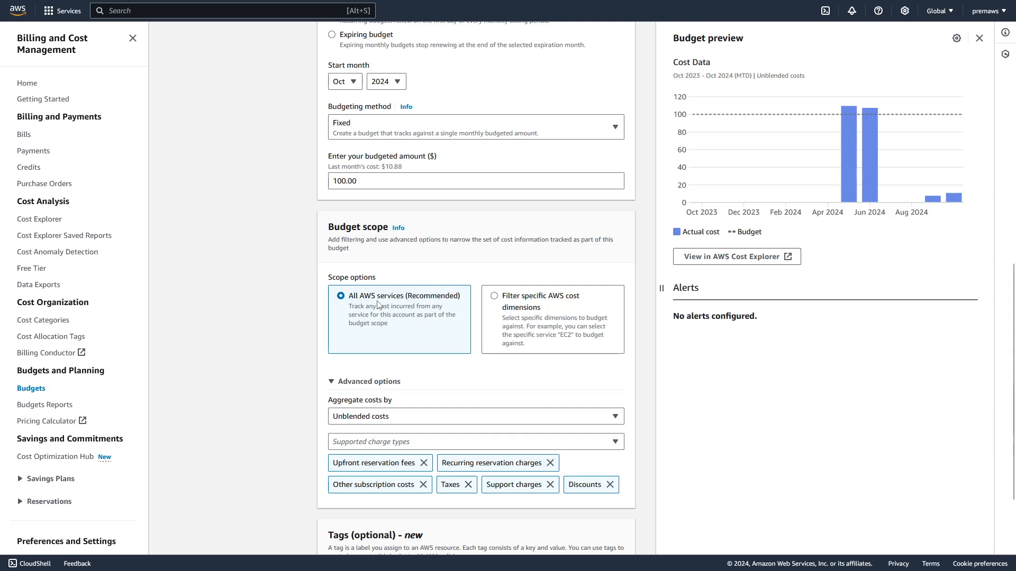
Review the cost aggregation choices, keep Unblended costs, and check the supported charge types in the advanced budget scope options
{"action": "scroll", "coordinate": [377, 305], "scroll_direction": "down", "scroll_amount": 3}
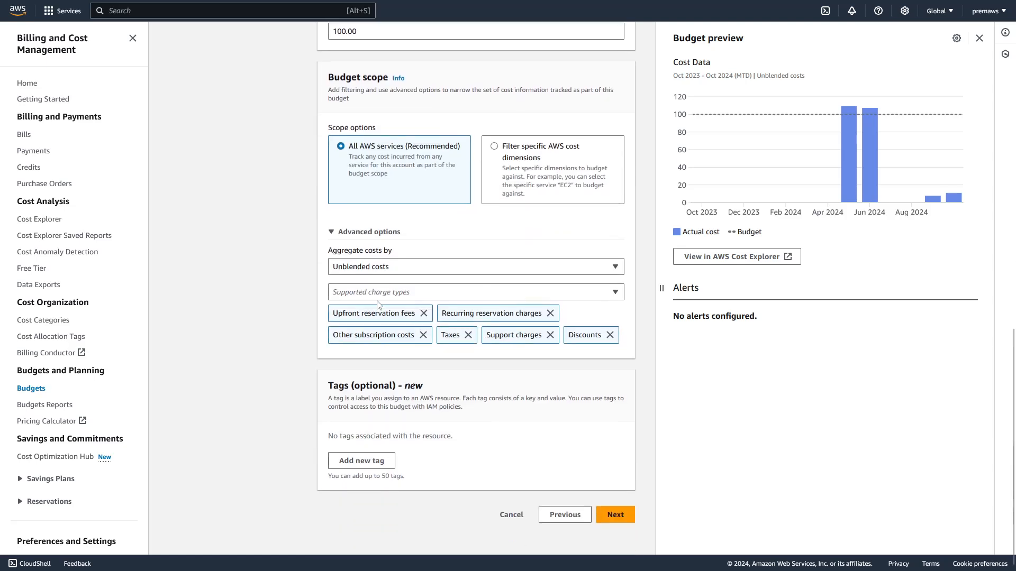
{"action": "left_click", "coordinate": [387, 268]}
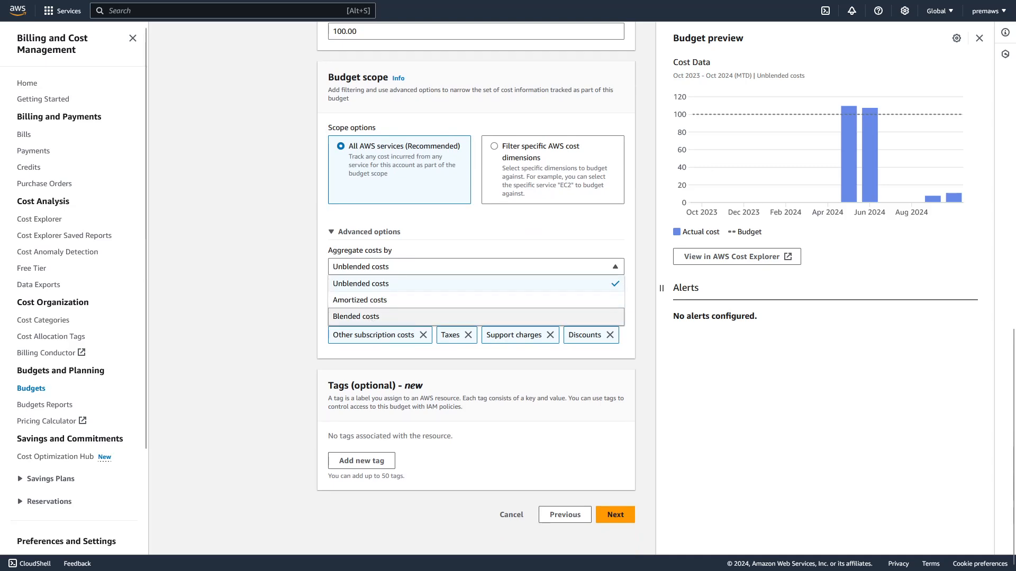
{"action": "left_click", "coordinate": [258, 249]}
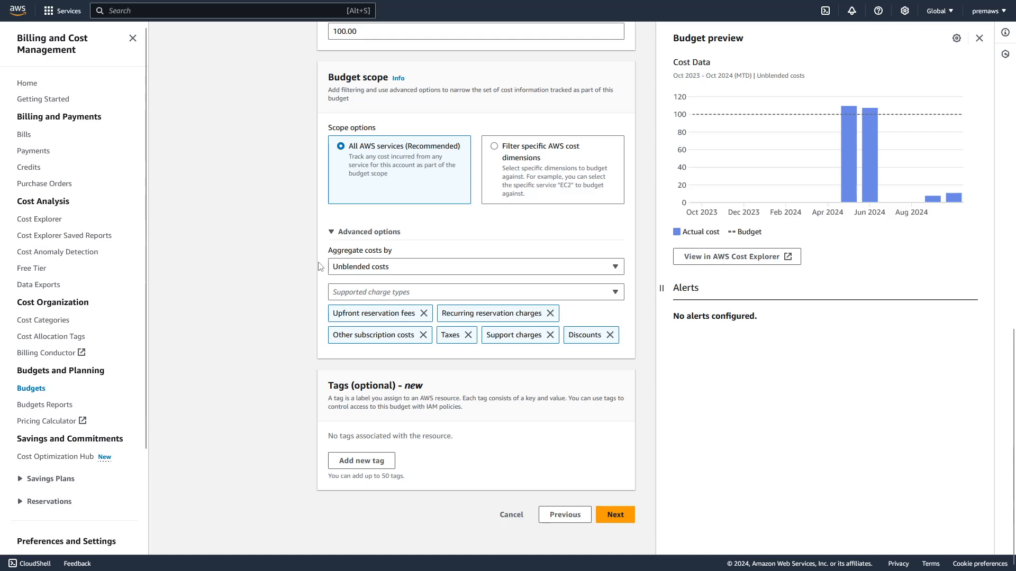
{"action": "left_click", "coordinate": [380, 269]}
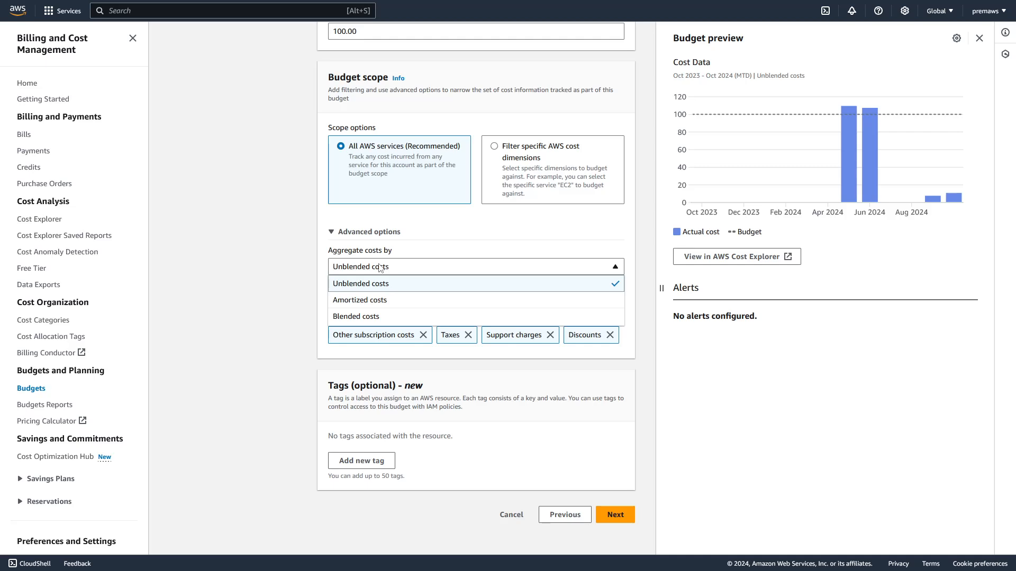
{"action": "left_click", "coordinate": [371, 285]}
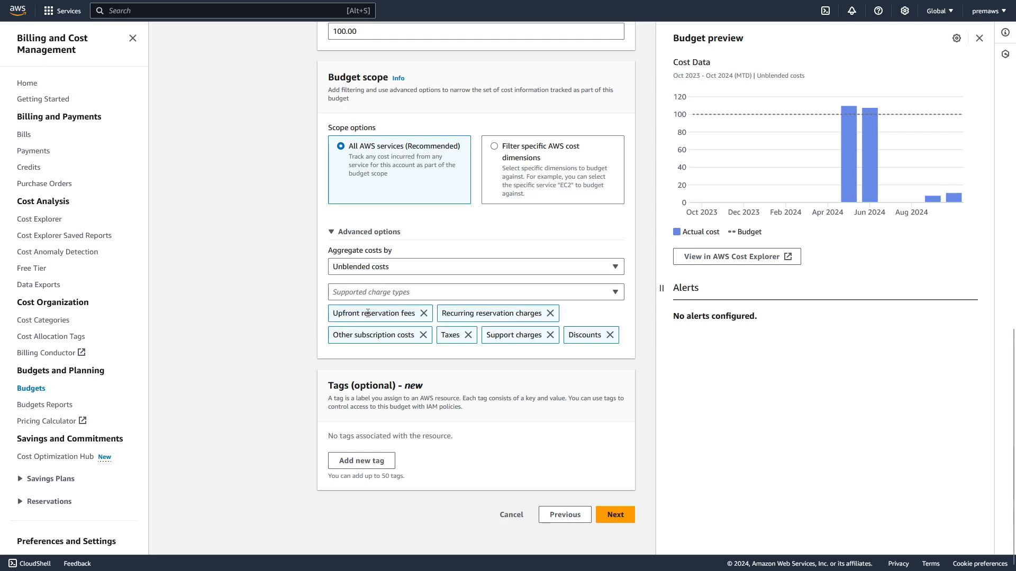
{"action": "left_click", "coordinate": [385, 292]}
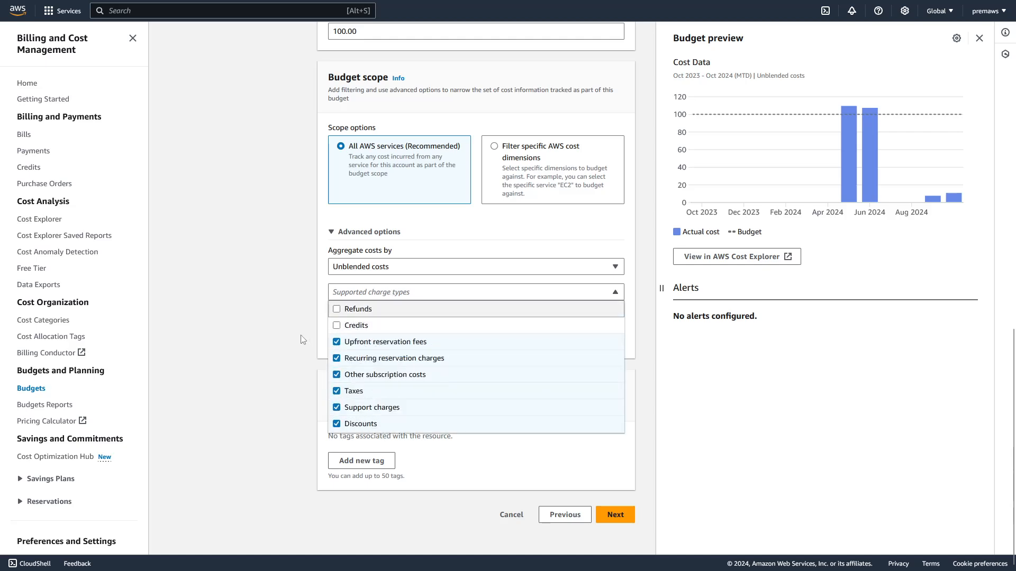
{"action": "left_click", "coordinate": [284, 316]}
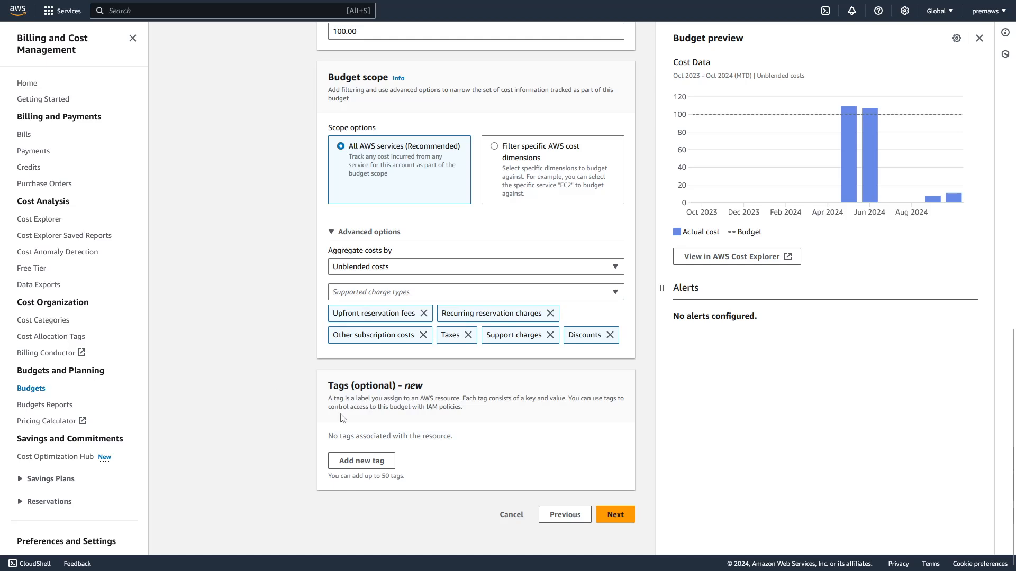
Continue to alert configuration and add an alert threshold of 50% of the budgeted amount
{"action": "left_click", "coordinate": [616, 516]}
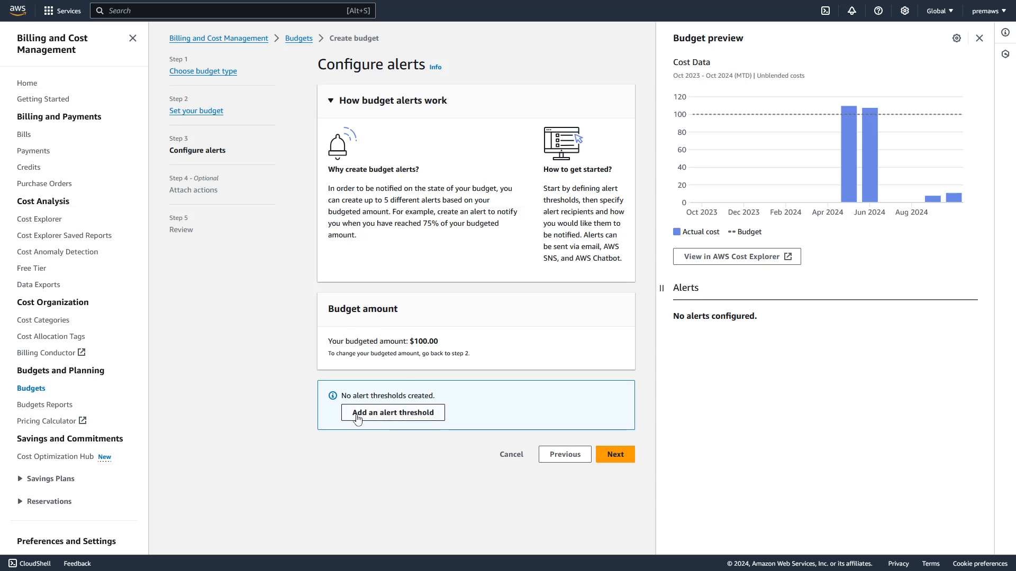
{"action": "left_click", "coordinate": [403, 414]}
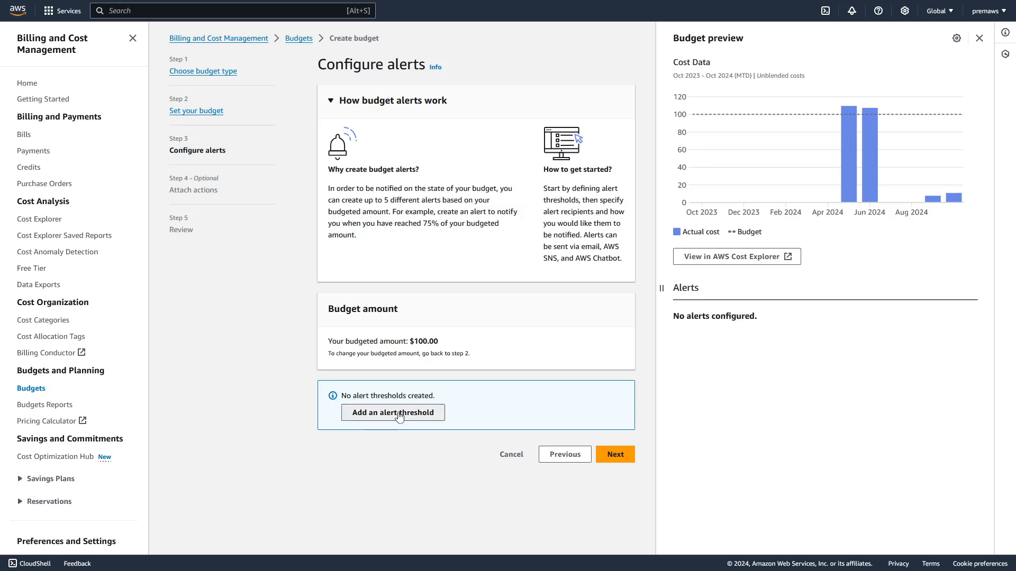
{"action": "scroll", "coordinate": [414, 377], "scroll_direction": "down", "scroll_amount": 5}
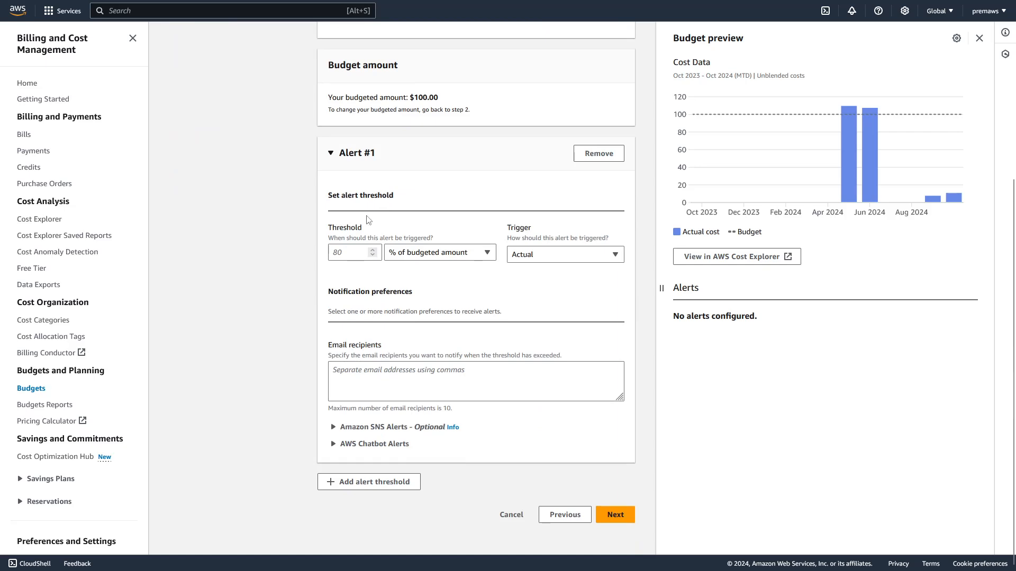
{"action": "left_click", "coordinate": [356, 259]}
{"action": "type", "text": "50"}
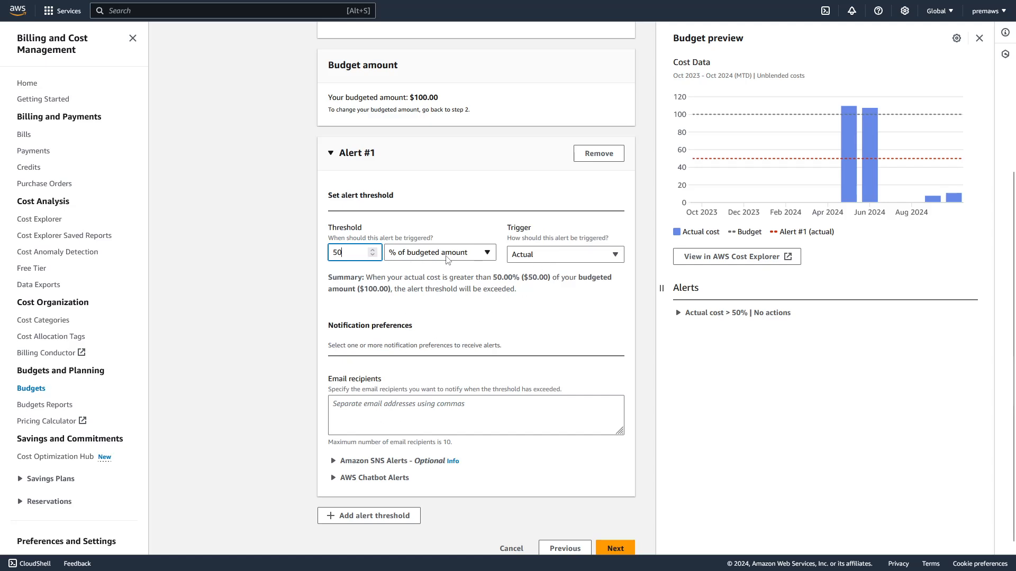
Try the alert threshold as an absolute value, and return it to % of budgeted amount
{"action": "left_click", "coordinate": [487, 253]}
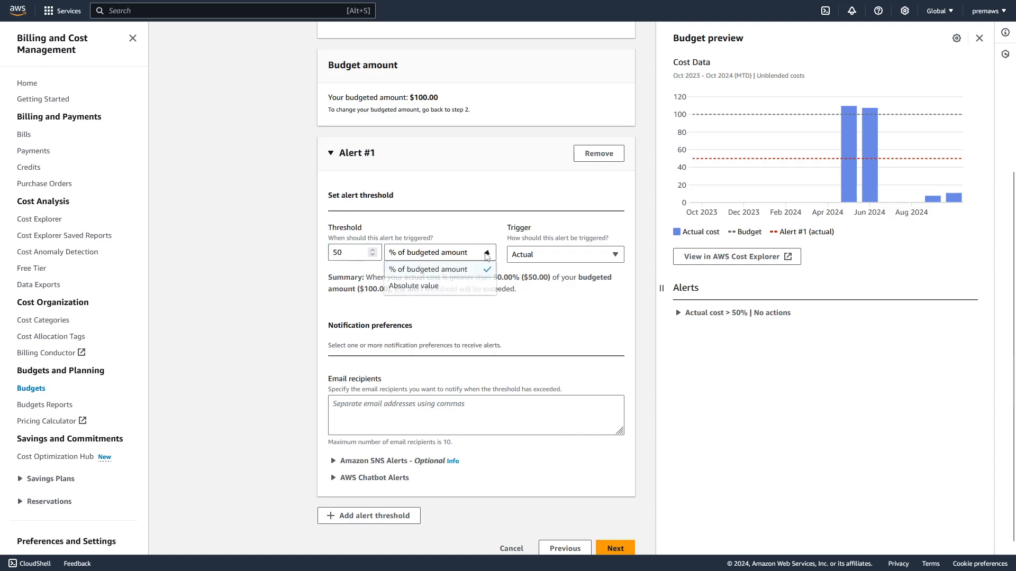
{"action": "left_click", "coordinate": [426, 287]}
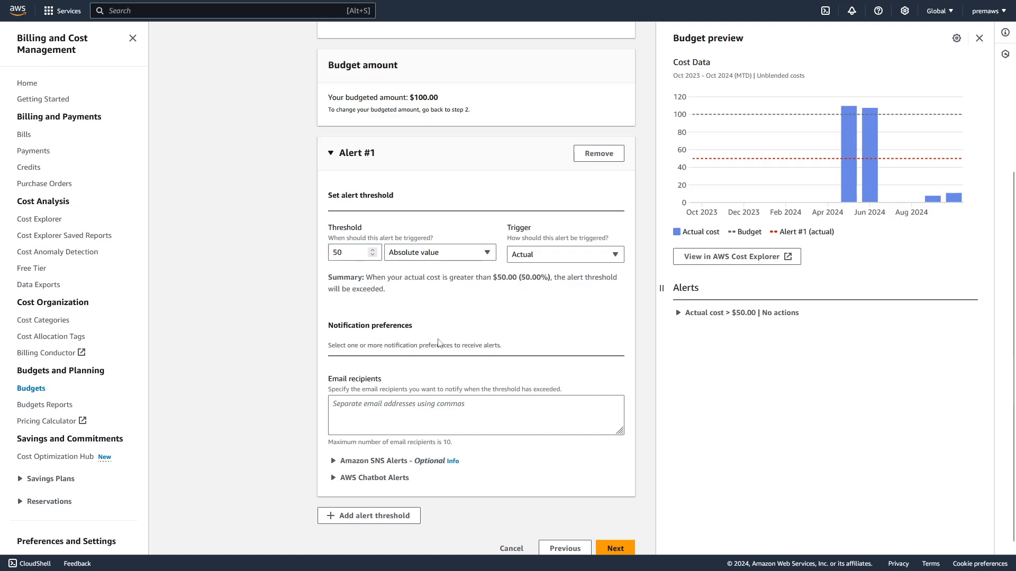
{"action": "left_click", "coordinate": [479, 253]}
{"action": "left_click", "coordinate": [446, 270]}
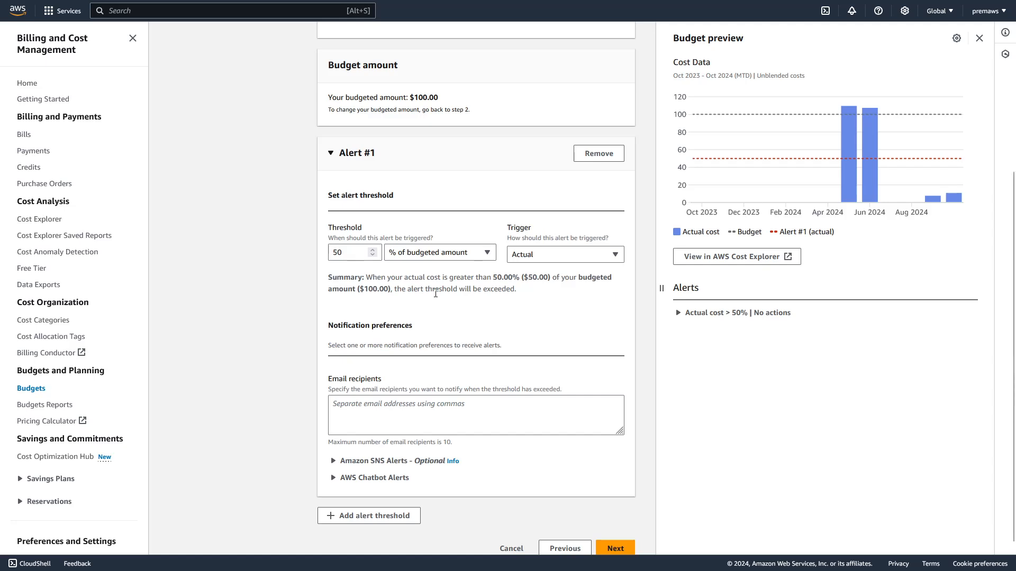
Enter the recipient's email address in the notification preferences of Alert #1
{"action": "scroll", "coordinate": [436, 294], "scroll_direction": "down", "scroll_amount": 1}
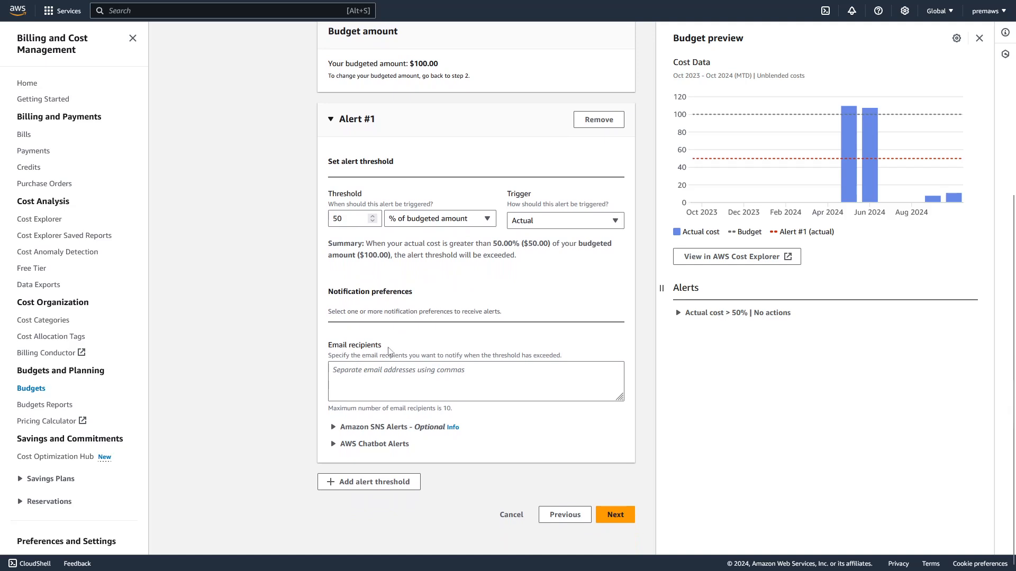
{"action": "left_click", "coordinate": [357, 368]}
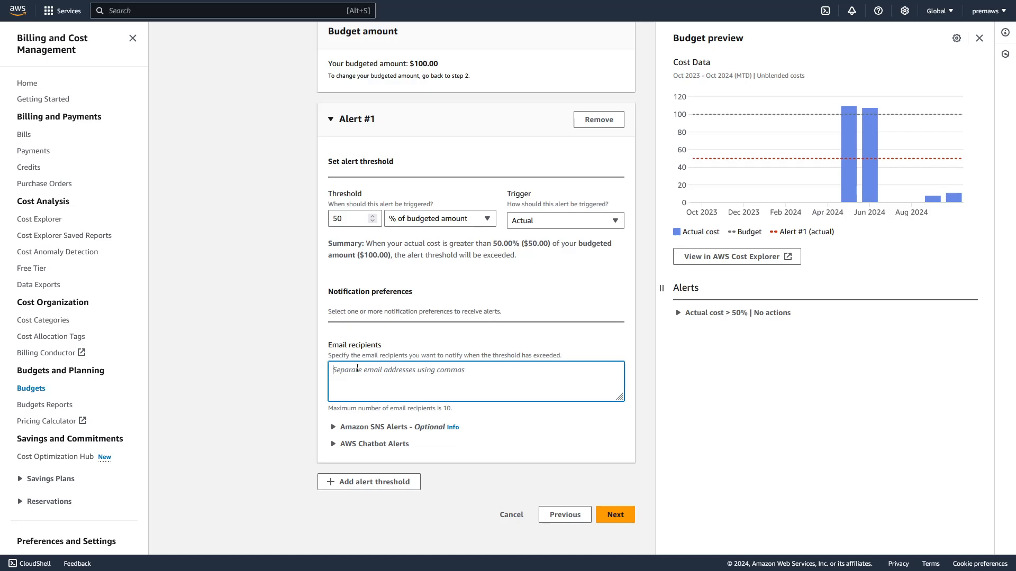
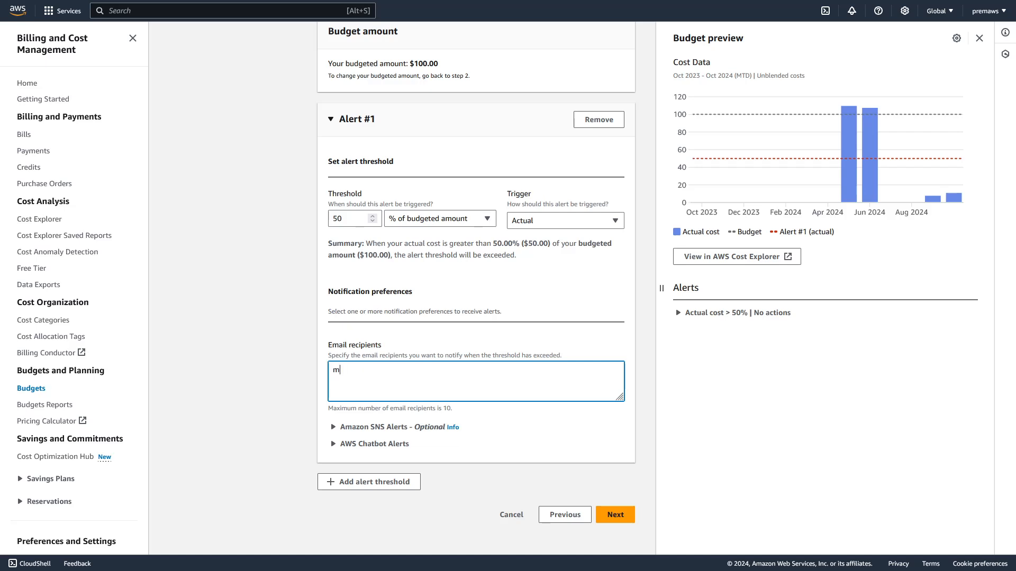
{"action": "key", "text": "Tab"}
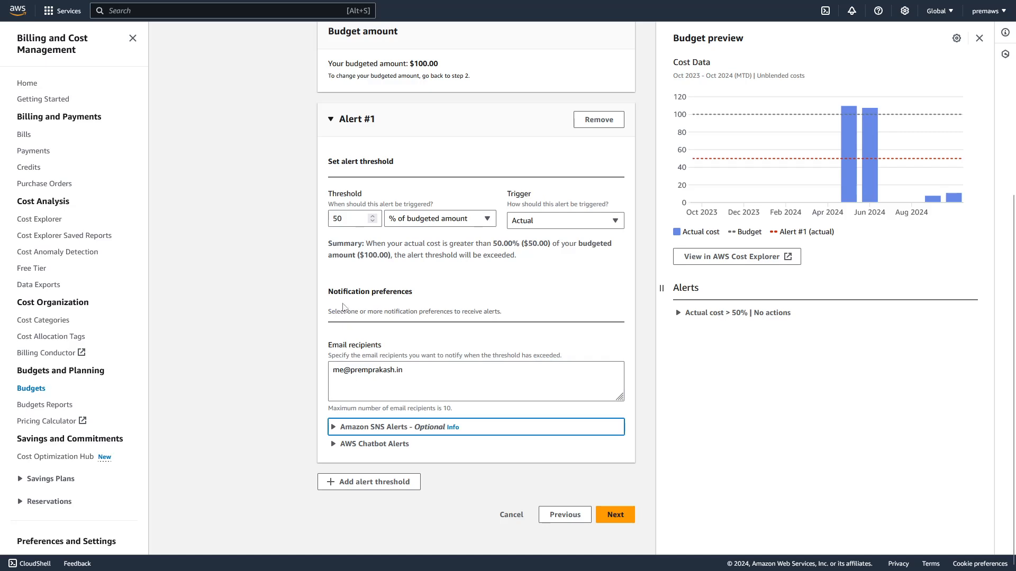
Expand the optional Amazon SNS and AWS Chatbot alert settings and review how each is configured
{"action": "left_click", "coordinate": [332, 428]}
{"action": "scroll", "coordinate": [367, 312], "scroll_direction": "down", "scroll_amount": 3}
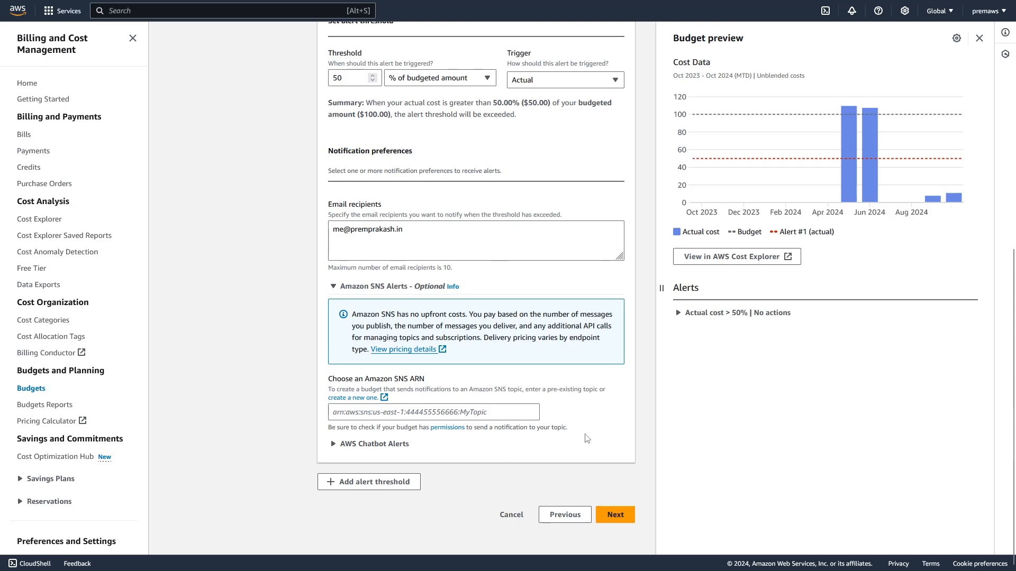
{"action": "left_click", "coordinate": [333, 445]}
{"action": "scroll", "coordinate": [343, 468], "scroll_direction": "down", "scroll_amount": 1}
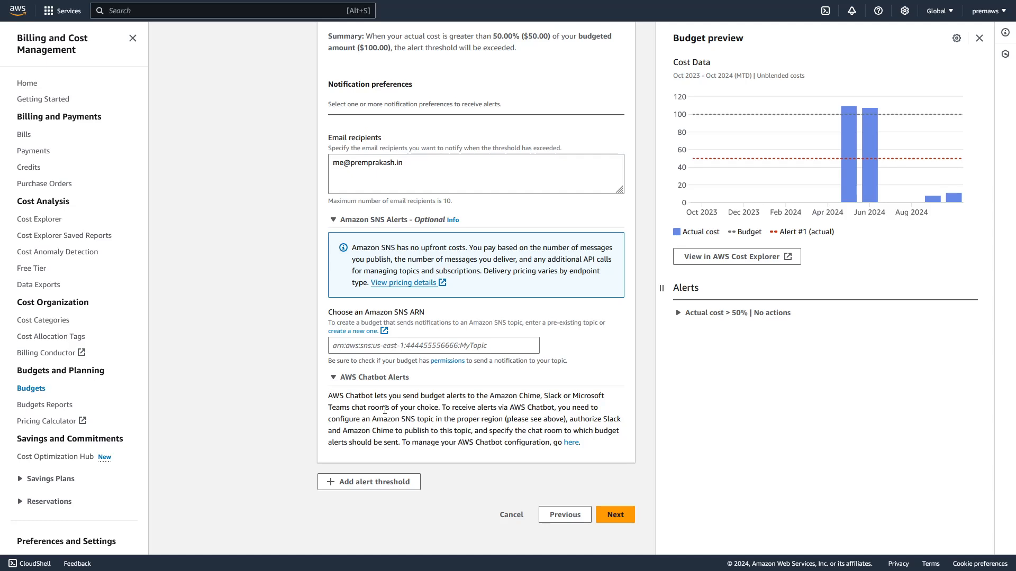
{"action": "left_click", "coordinate": [402, 353]}
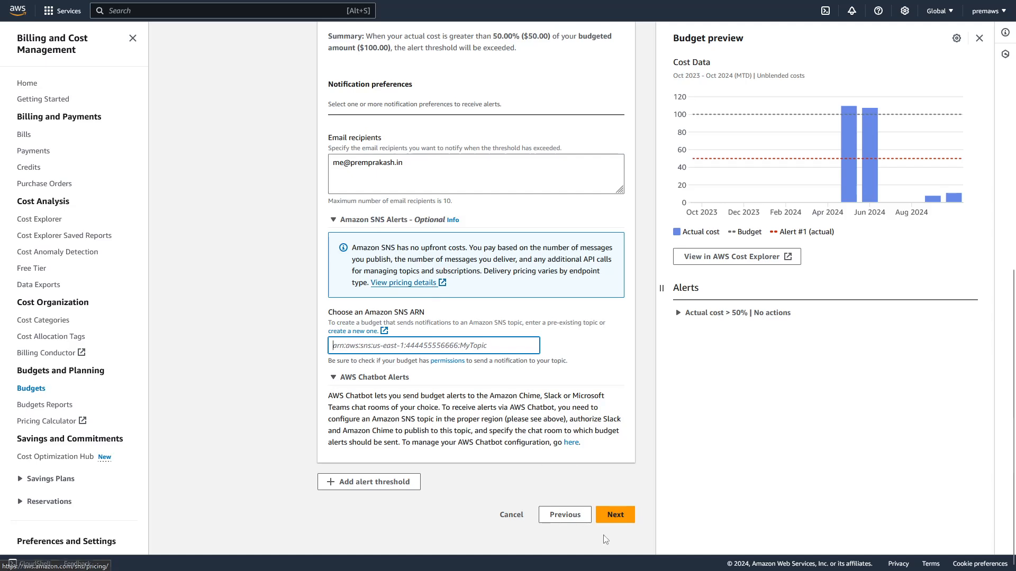
Skip attaching actions, review the budget summary, create the budget mybudget, and dismiss the notification
{"action": "left_click", "coordinate": [614, 516]}
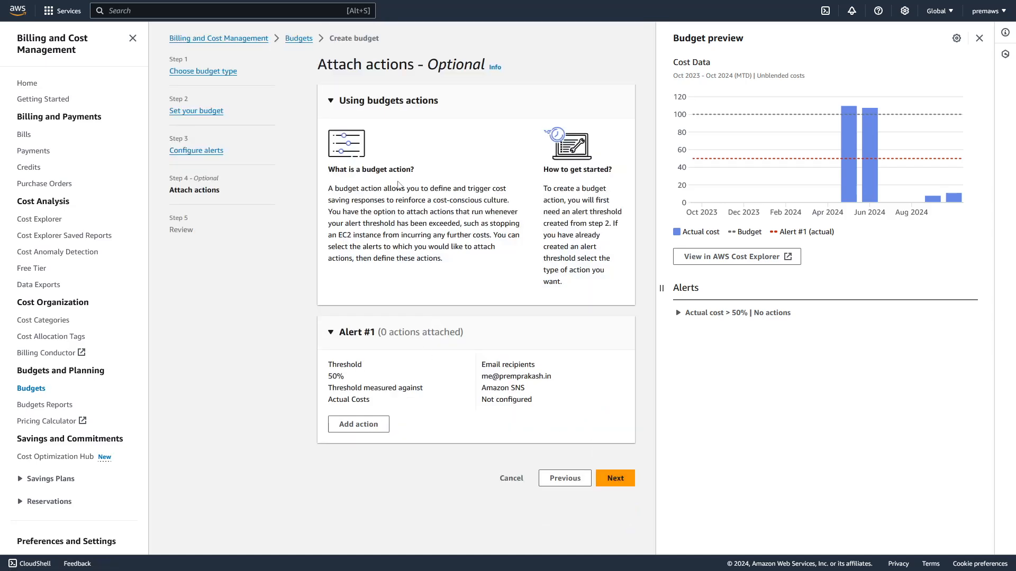
{"action": "left_click", "coordinate": [618, 480]}
{"action": "scroll", "coordinate": [552, 265], "scroll_direction": "down", "scroll_amount": 5}
{"action": "scroll", "coordinate": [561, 367], "scroll_direction": "up", "scroll_amount": 5}
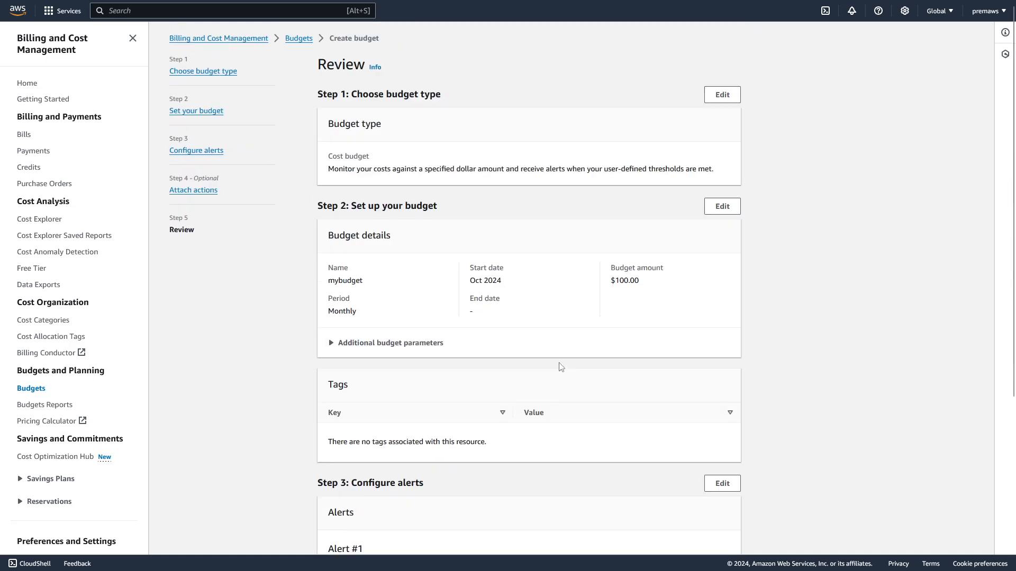
{"action": "scroll", "coordinate": [574, 523], "scroll_direction": "down", "scroll_amount": 4}
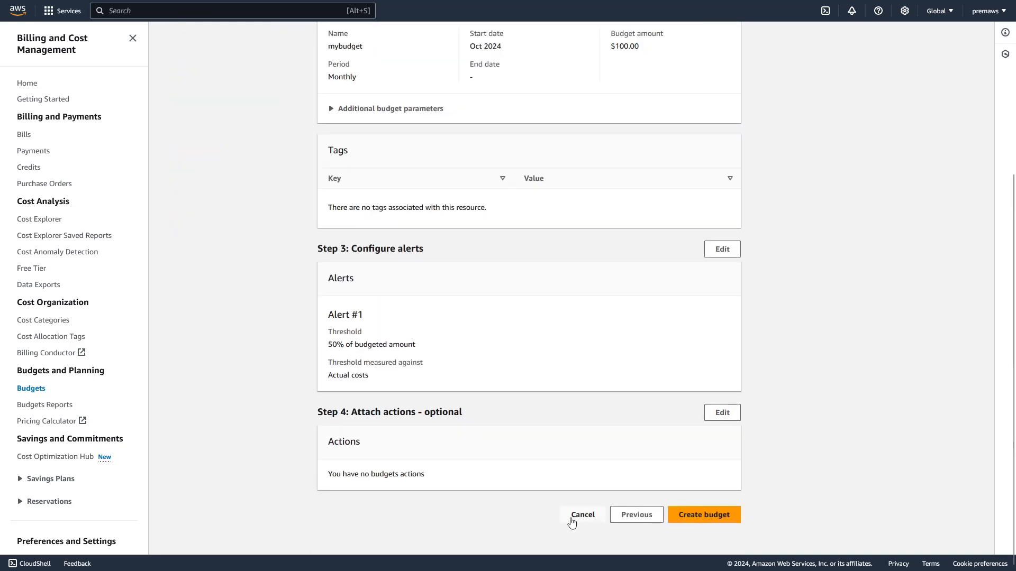
{"action": "left_click", "coordinate": [708, 515]}
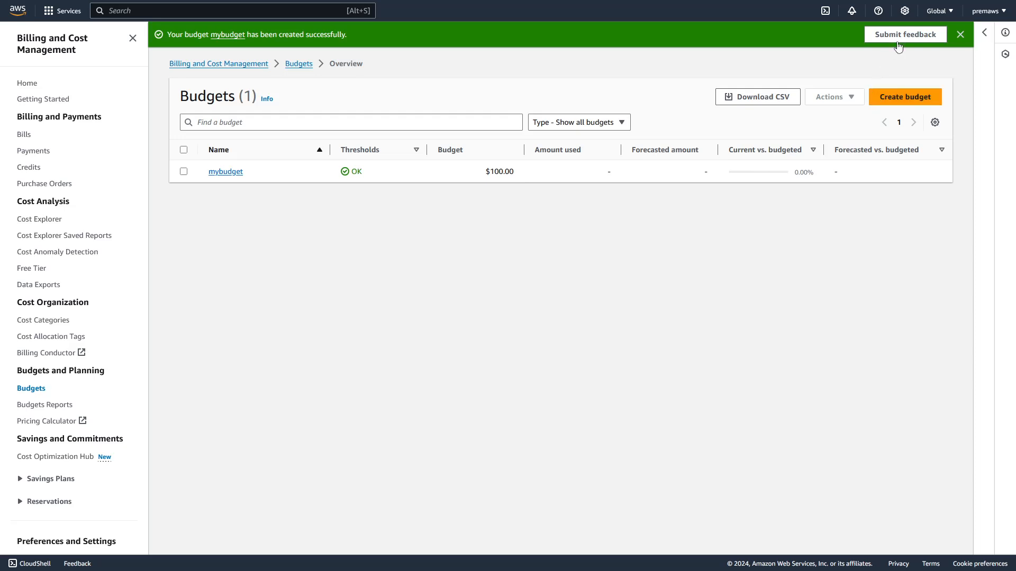
{"action": "left_click", "coordinate": [960, 35]}
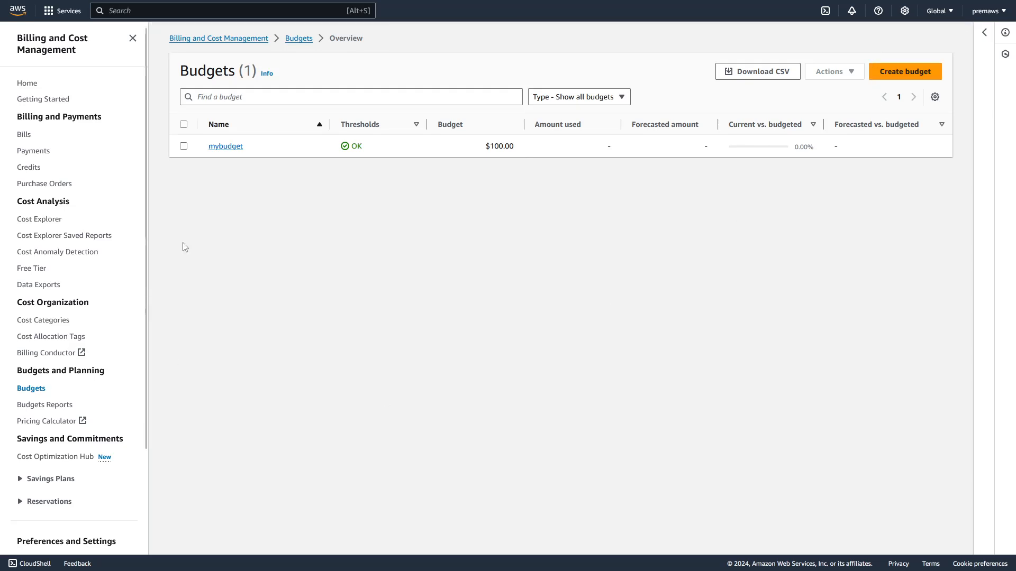
Open the Billing and Cost Management home page and examine its cost summary, budget status, cost breakdown and savings sections
{"action": "scroll", "coordinate": [75, 319], "scroll_direction": "down", "scroll_amount": 3}
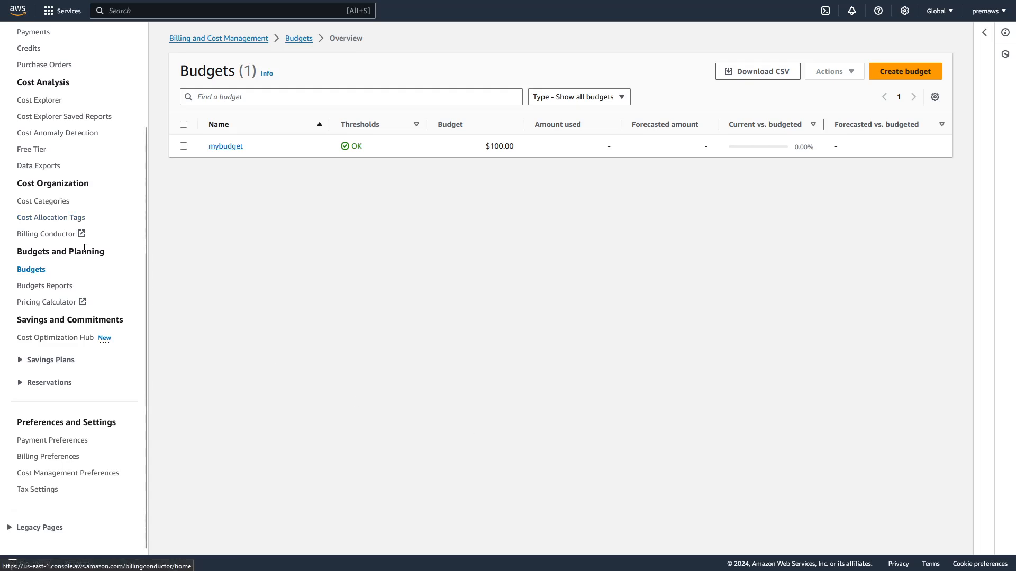
{"action": "scroll", "coordinate": [84, 249], "scroll_direction": "up", "scroll_amount": 3}
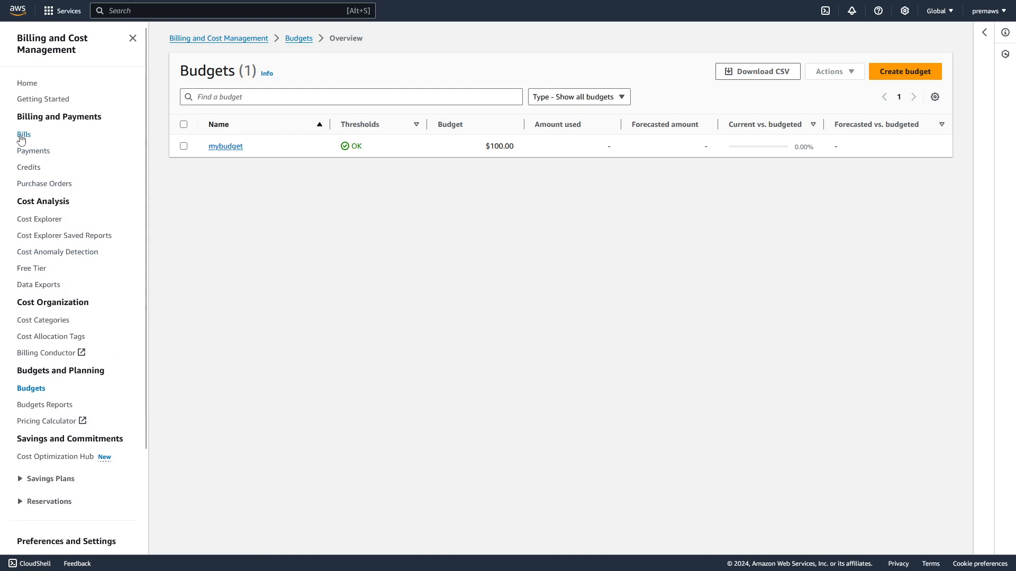
{"action": "left_click", "coordinate": [27, 84]}
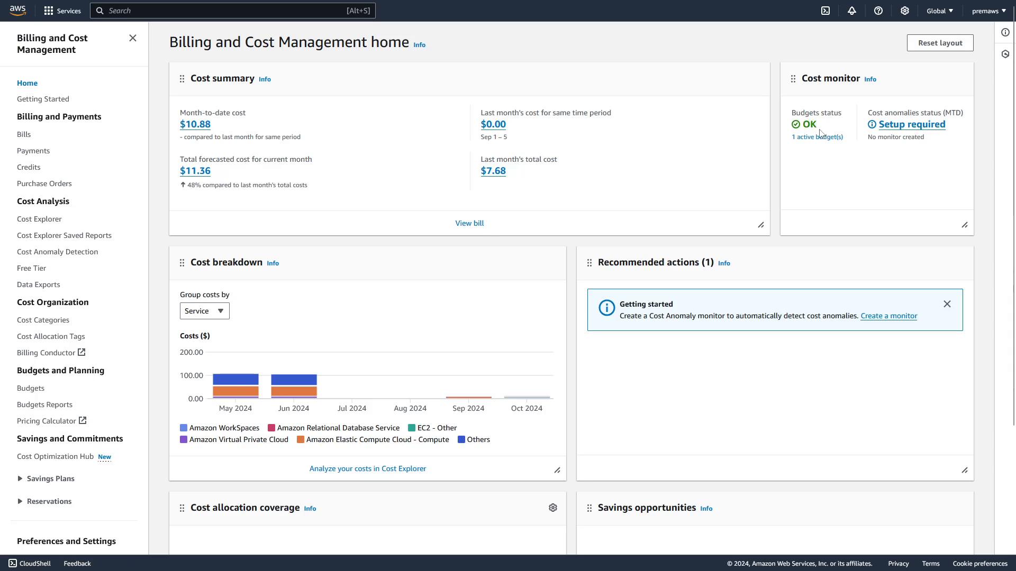
{"action": "scroll", "coordinate": [365, 324], "scroll_direction": "down", "scroll_amount": 1}
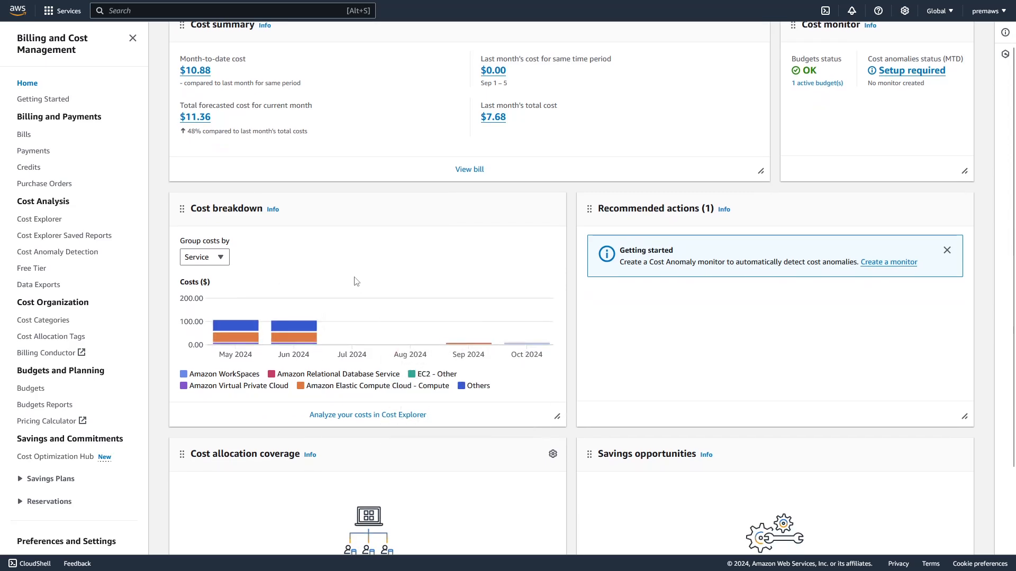
{"action": "scroll", "coordinate": [360, 282], "scroll_direction": "down", "scroll_amount": 1}
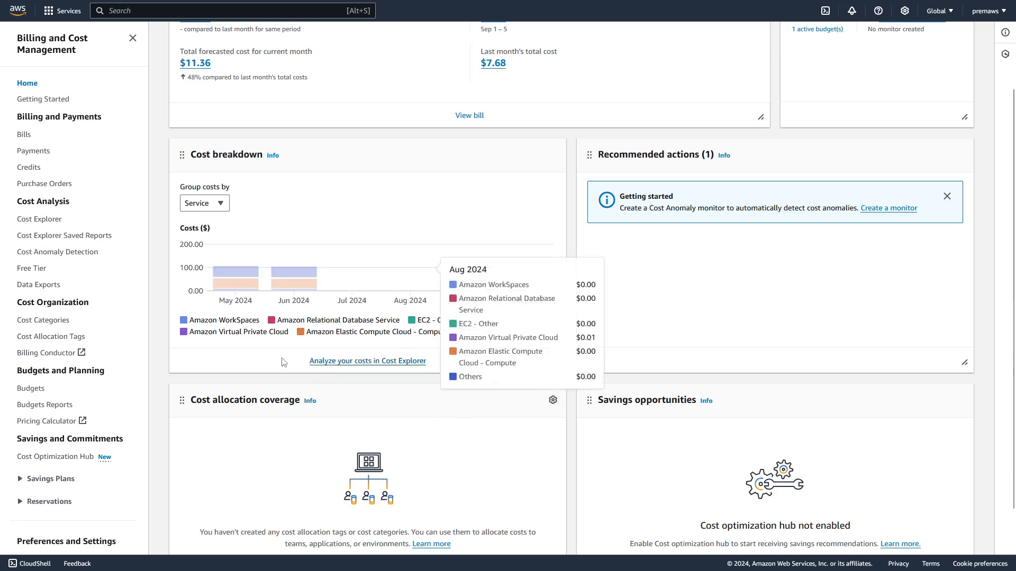
{"action": "scroll", "coordinate": [451, 334], "scroll_direction": "down", "scroll_amount": 1}
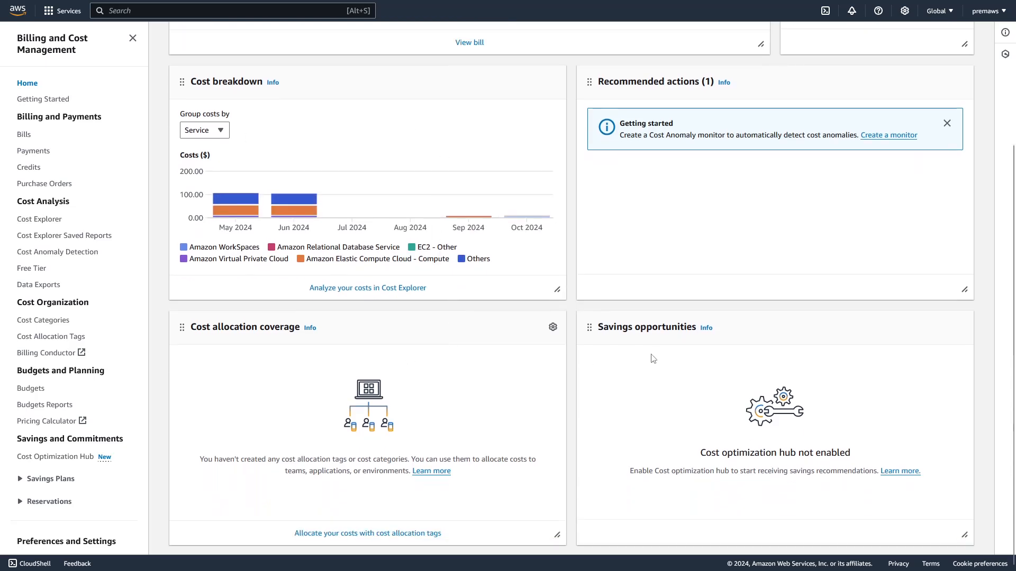
{"action": "scroll", "coordinate": [456, 163], "scroll_direction": "up", "scroll_amount": 3}
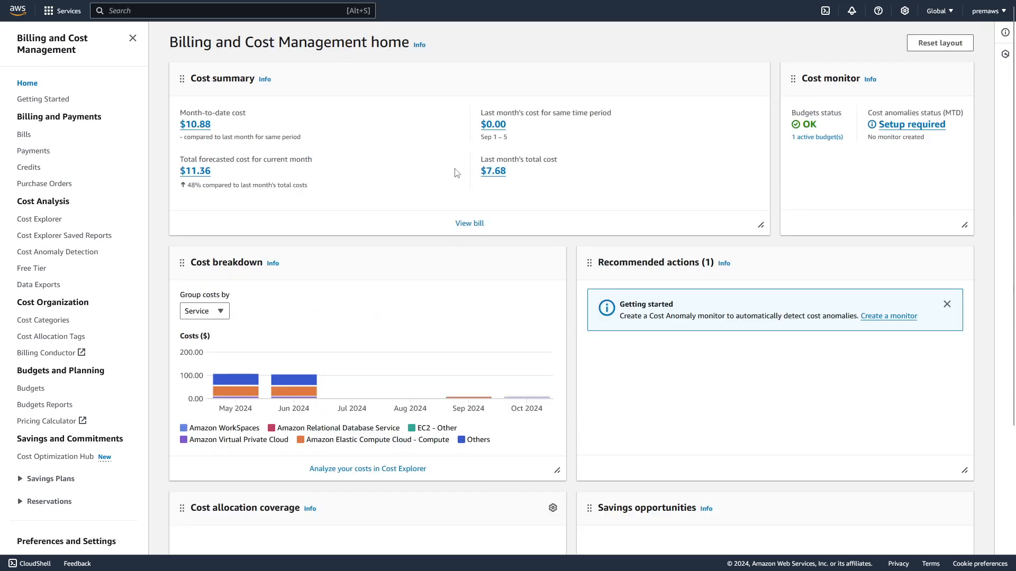